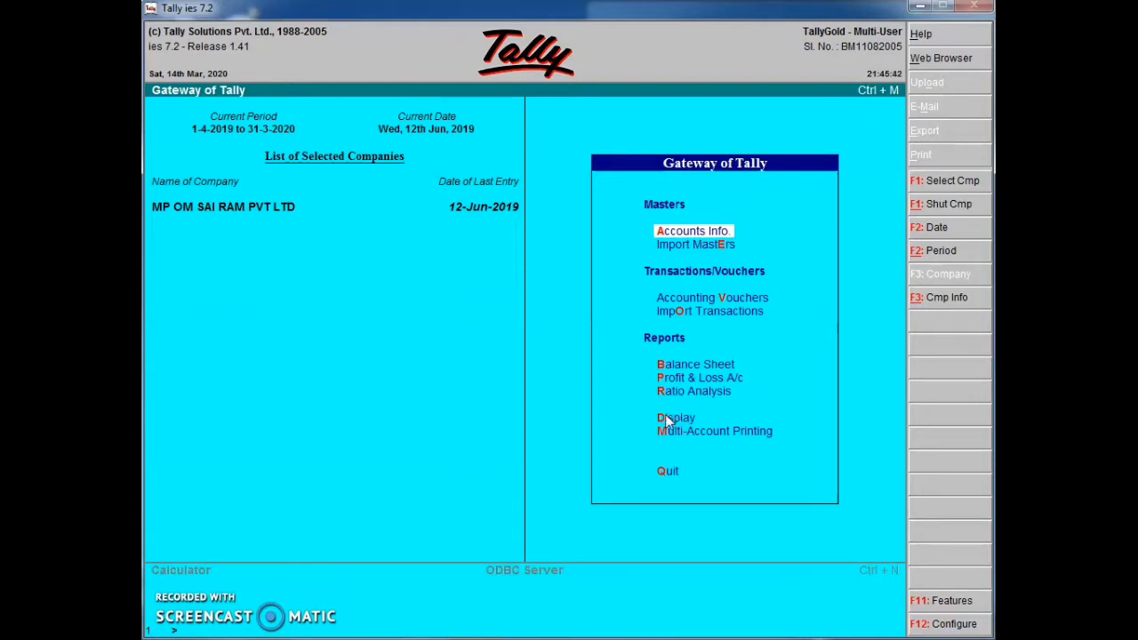
pyautogui.click(671, 418)
pyautogui.click(686, 409)
pyautogui.click(693, 405)
pyautogui.click(697, 396)
pyautogui.click(749, 358)
# Open the form for creating a single ledger in the accounts masters
pyautogui.press('Return')
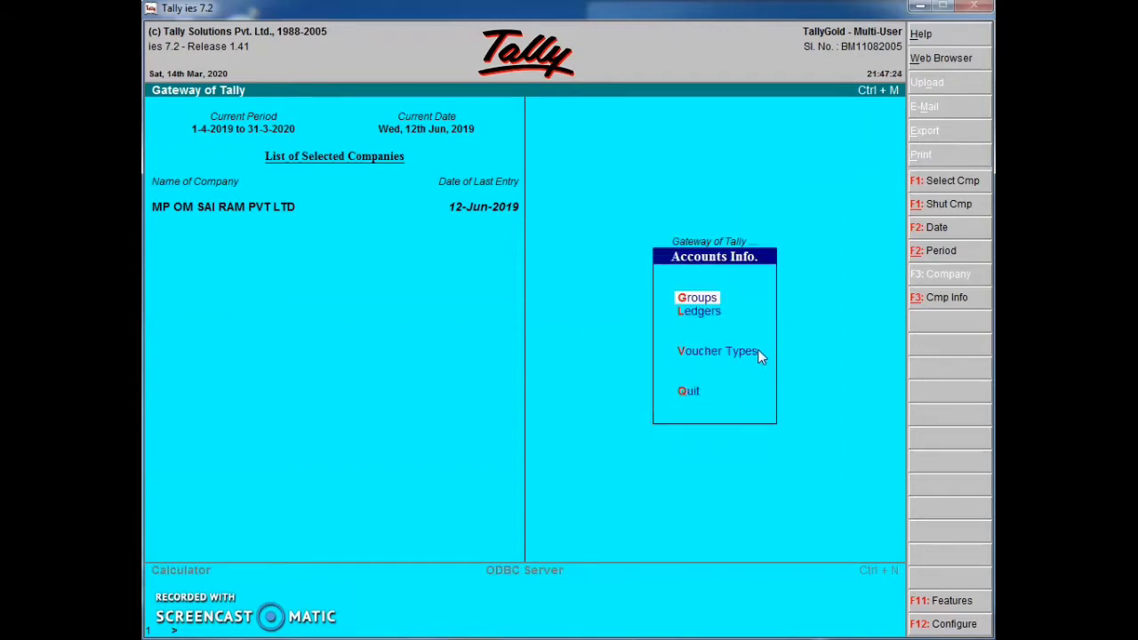
pyautogui.press('Down')
pyautogui.press('Return')
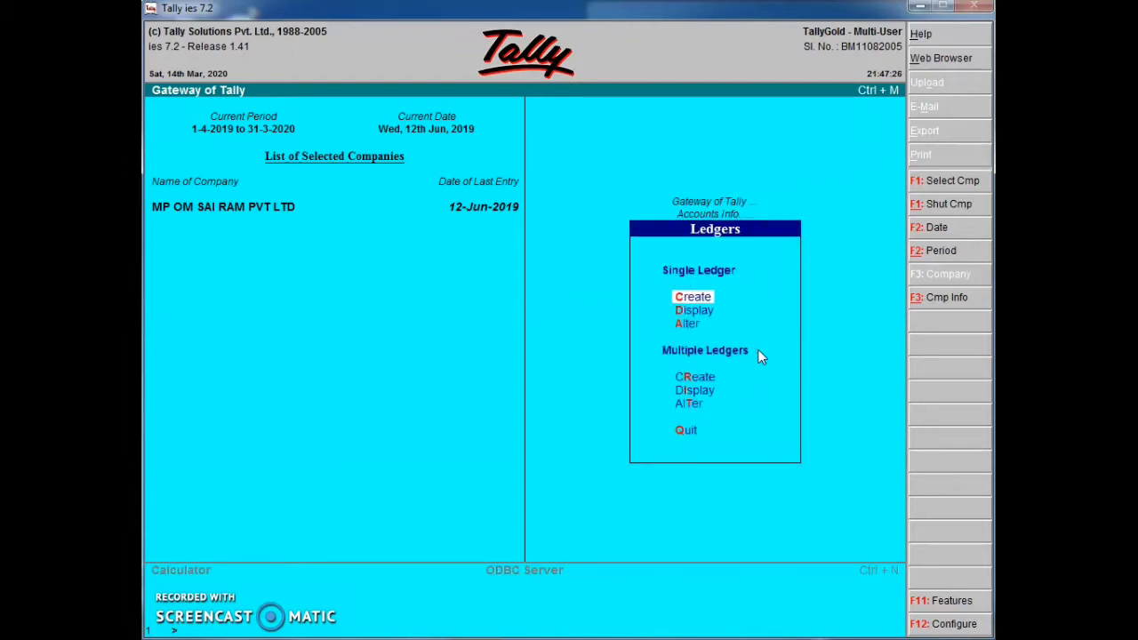
pyautogui.press('Return')
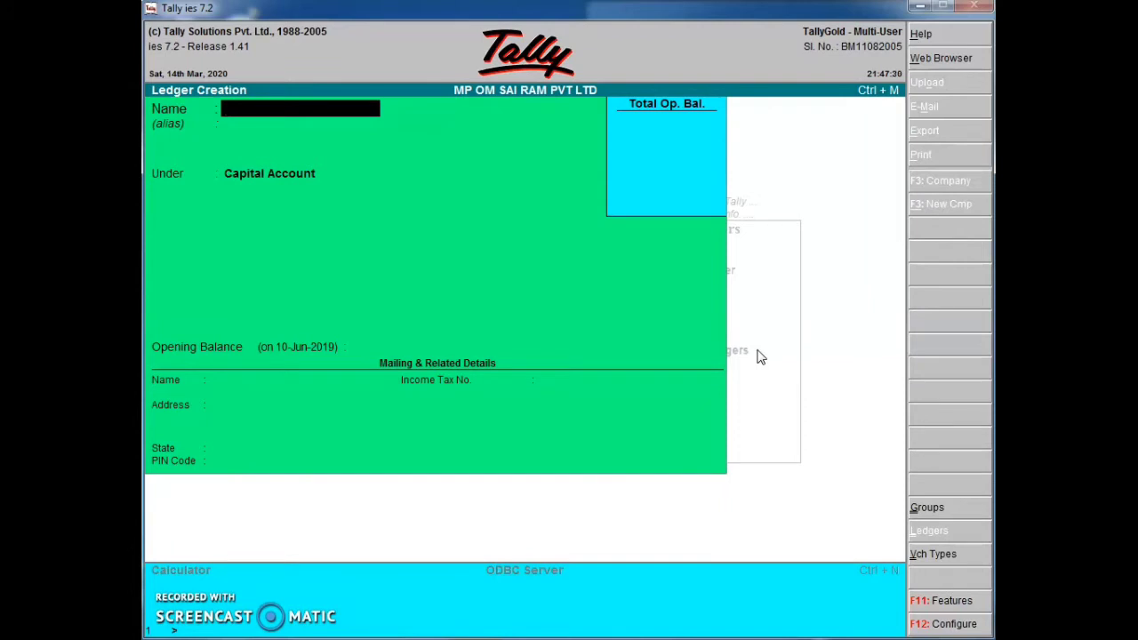
# Name the new ledger Purchase Account and leave its alias blank
pyautogui.write('PURC')
pyautogui.press('BackSpace')
pyautogui.press('BackSpace')
pyautogui.press('BackSpace')
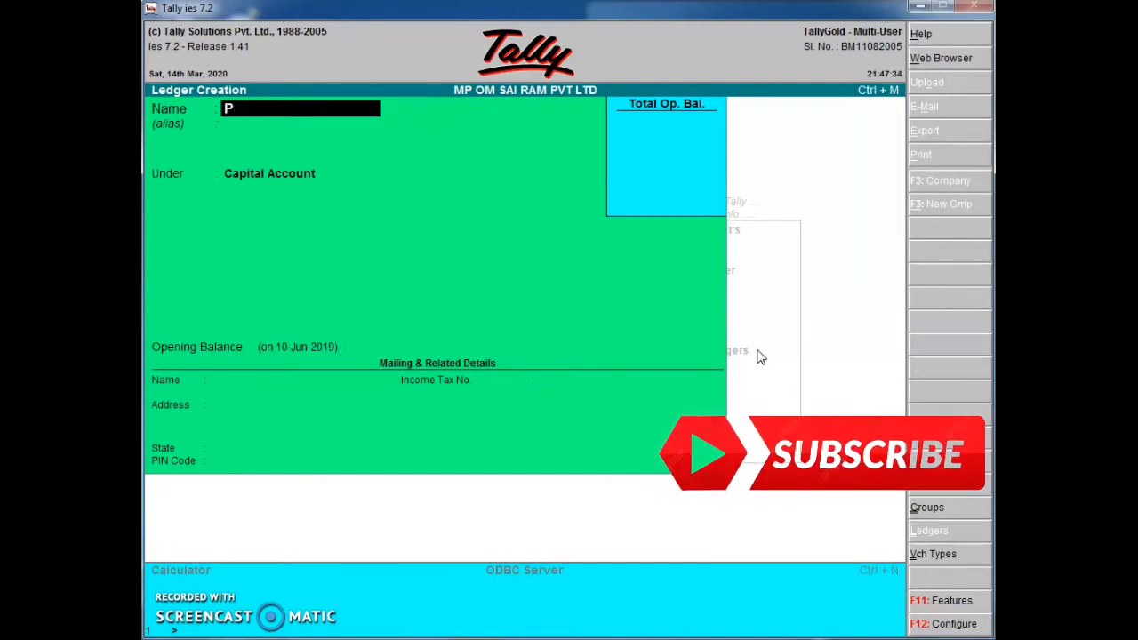
pyautogui.write('urch')
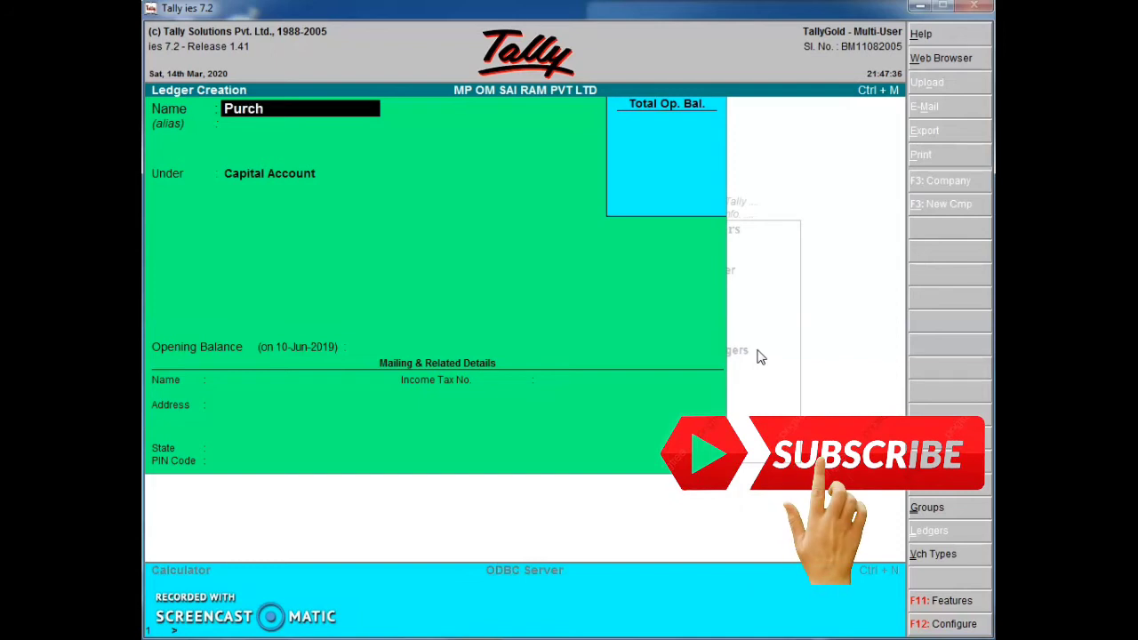
pyautogui.write('ase Accountr')
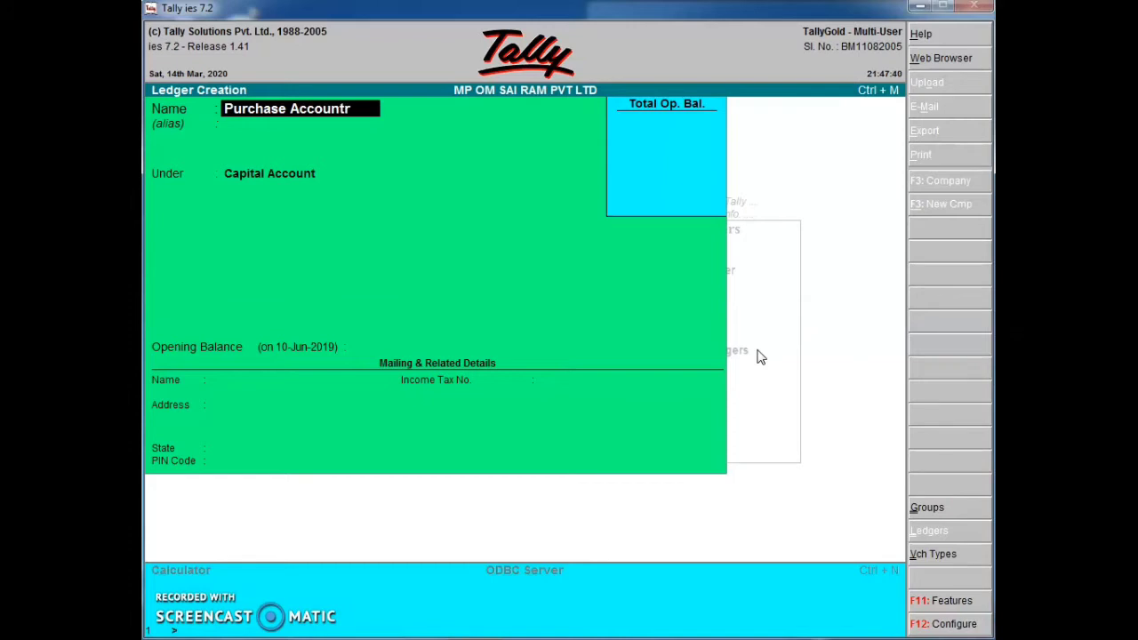
pyautogui.press('BackSpace')
pyautogui.press('Return')
pyautogui.press('Return')
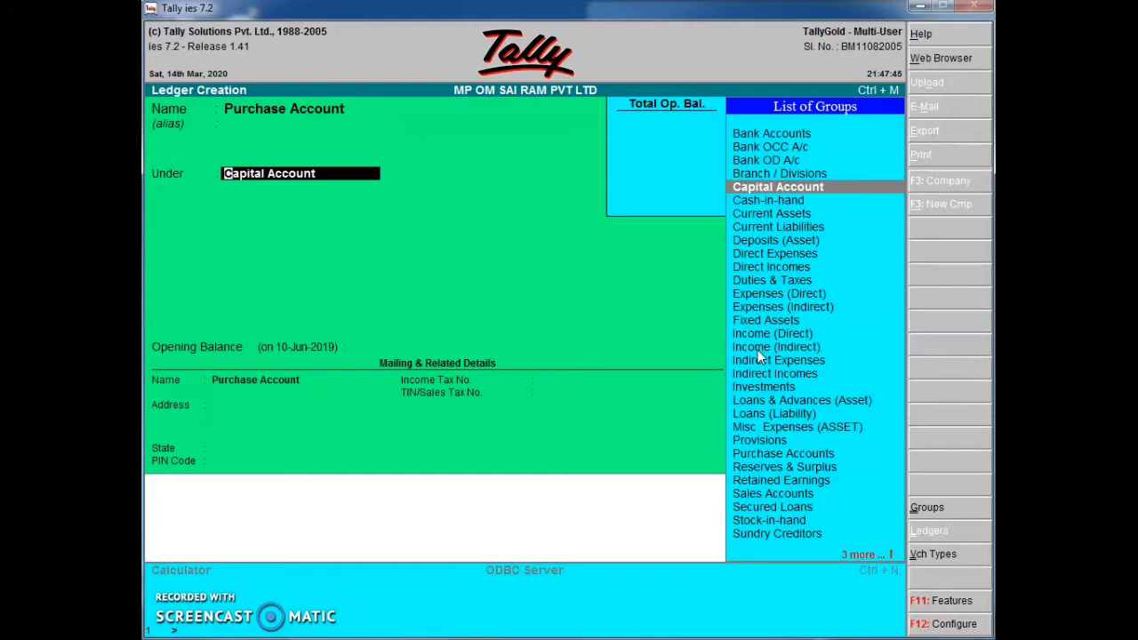
# Place the Purchase Account ledger under the Purchase Accounts group and save it without an opening balance
pyautogui.write('Pu')
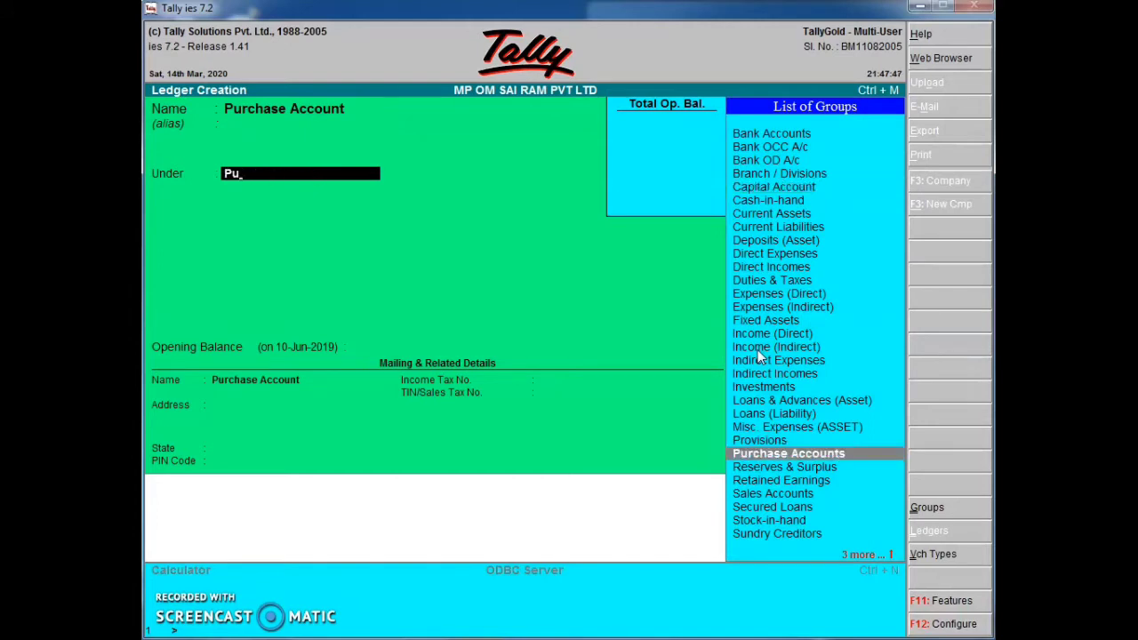
pyautogui.press('Return')
pyautogui.press('Return')
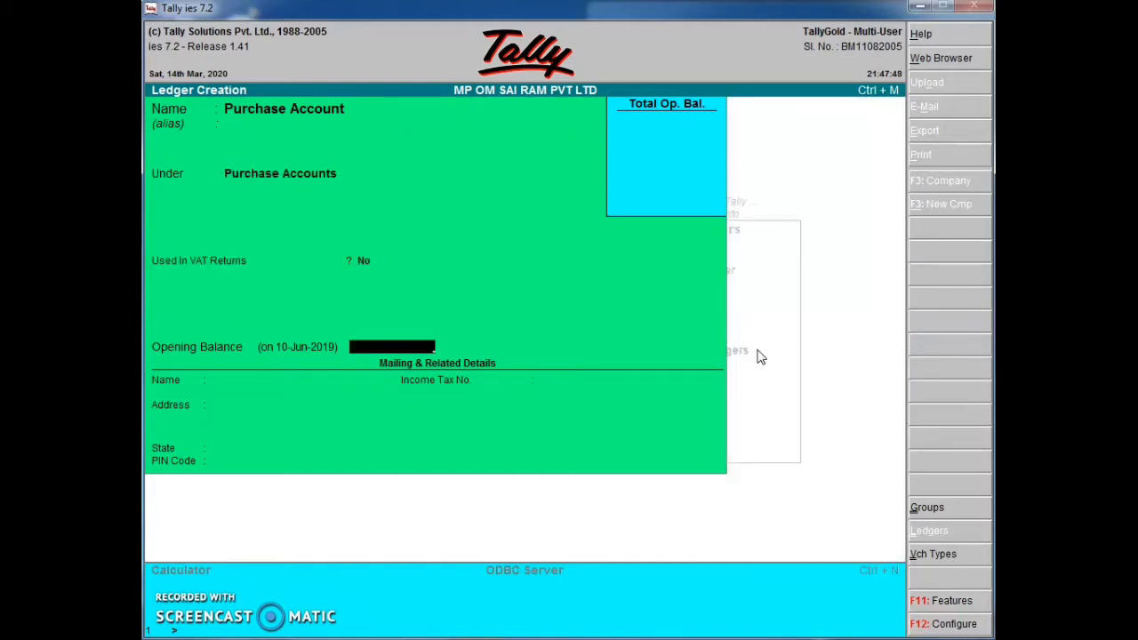
pyautogui.press('Return')
pyautogui.press('Return')
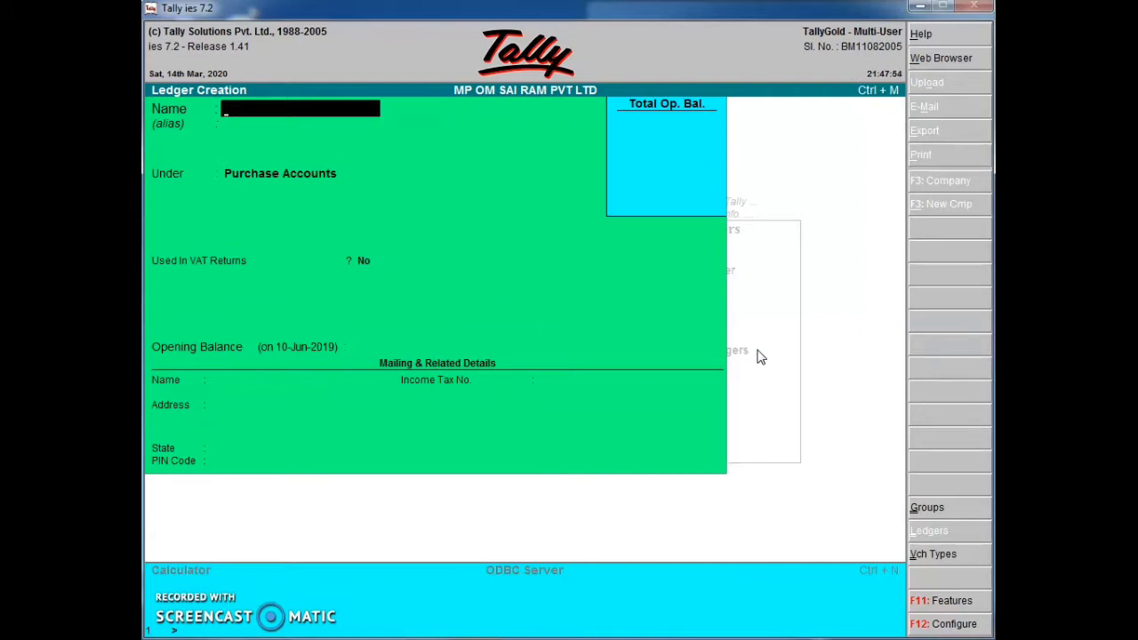
# Create and save a Sales Account ledger under the Sales Accounts group, without an opening balance
pyautogui.write('Sales Account')
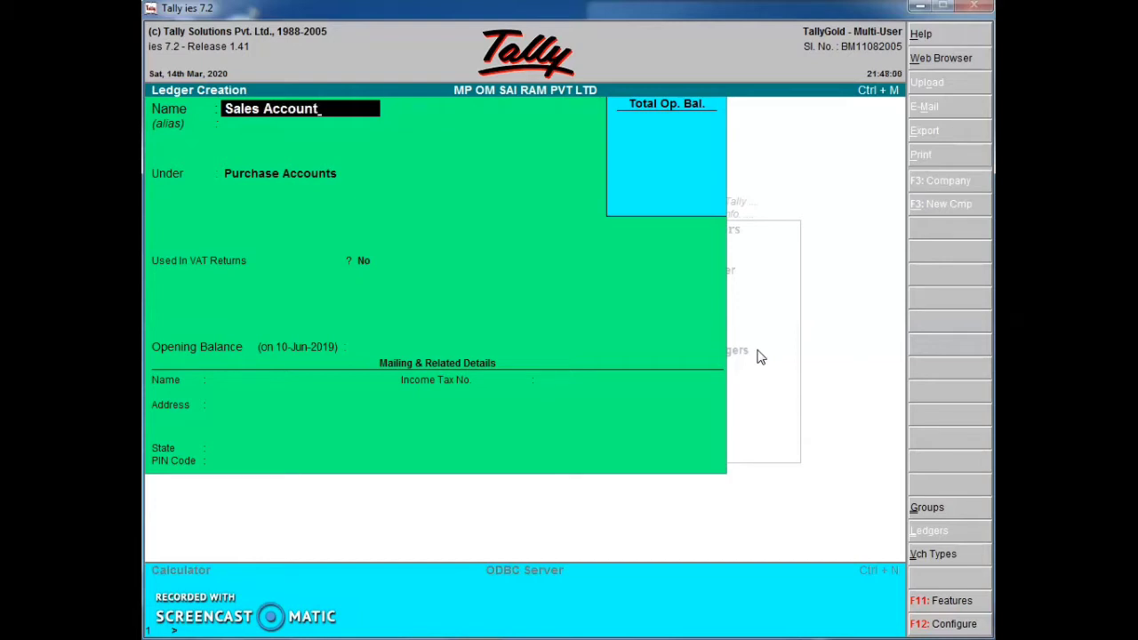
pyautogui.press('Return')
pyautogui.write('S')
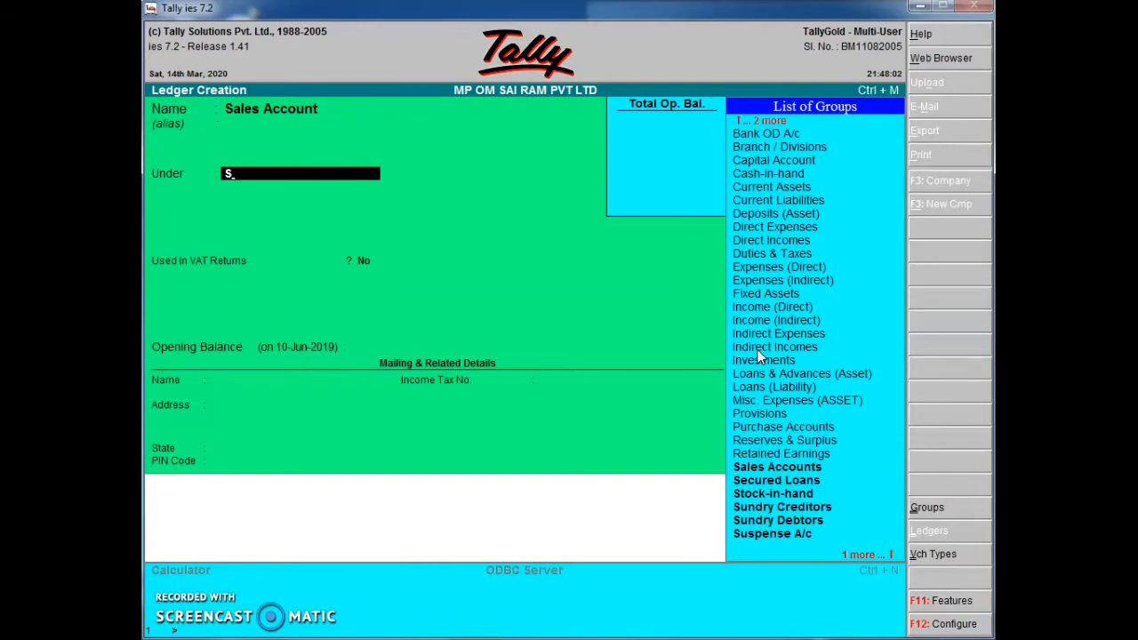
pyautogui.write('ales')
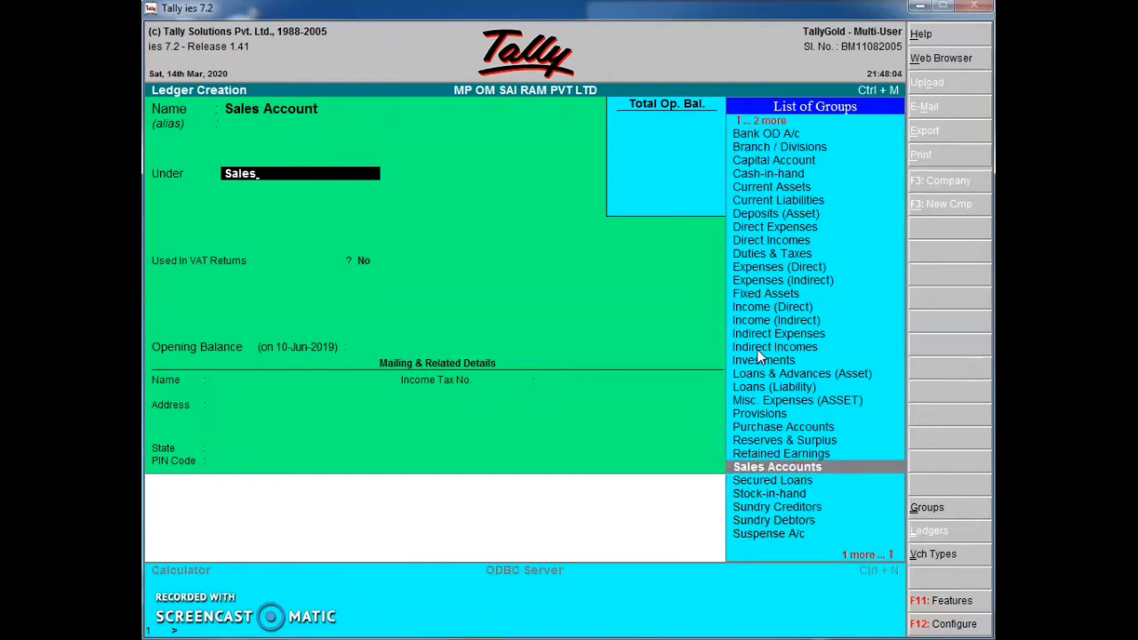
pyautogui.press('Return')
pyautogui.press('Return')
pyautogui.press('Return')
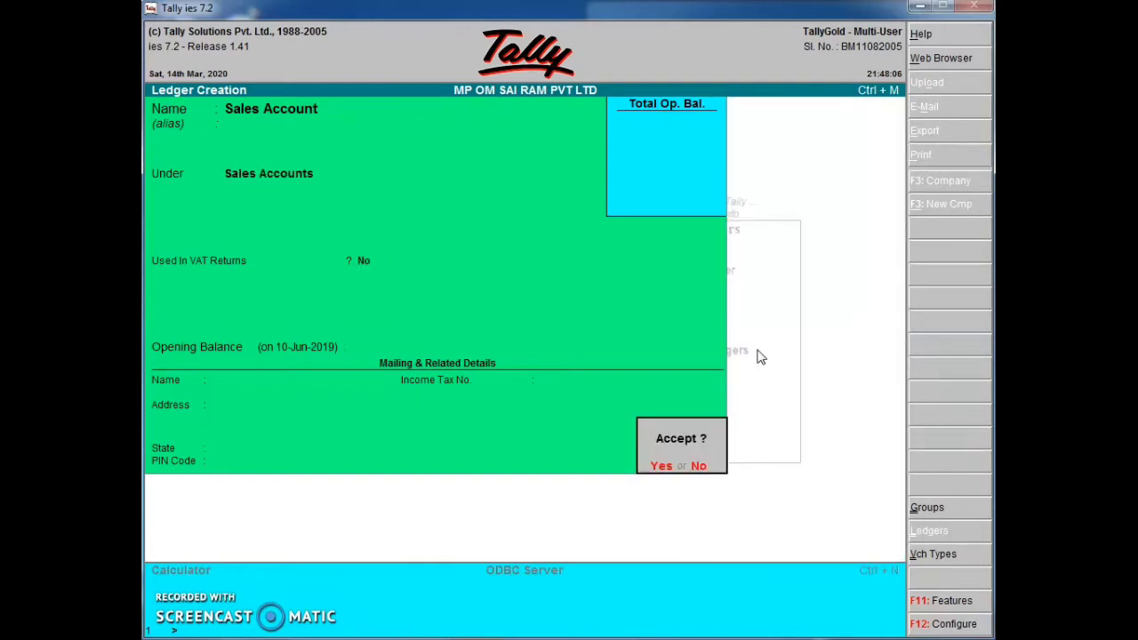
pyautogui.press('Return')
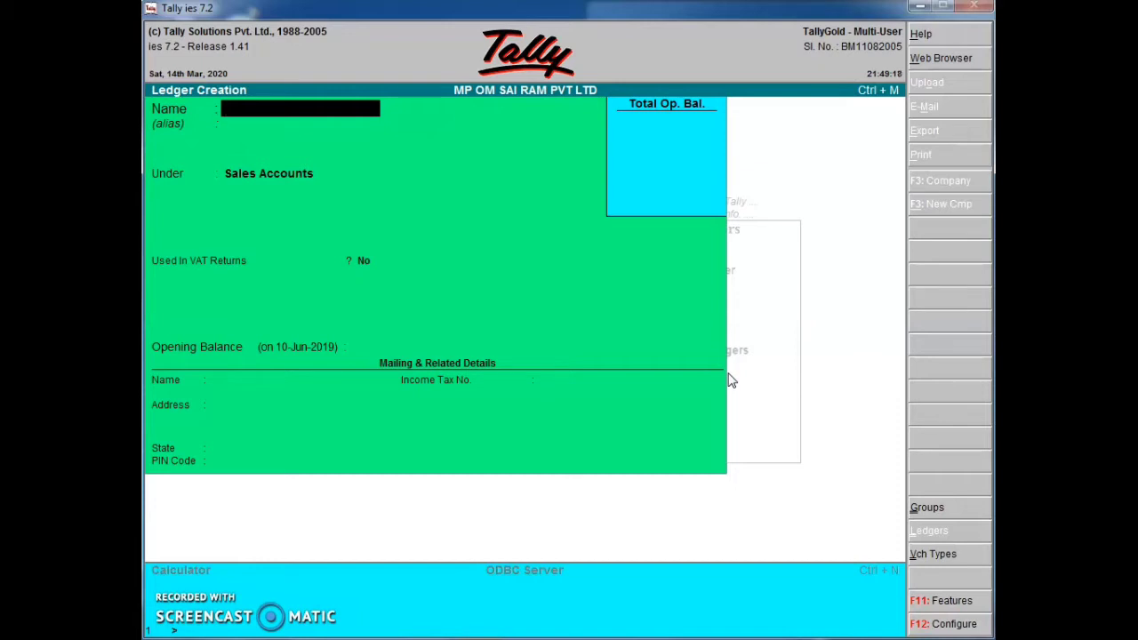
# Start a ledger named Dinesh Trading Com under the Sundry Creditors group, keeping bill-by-bill balances on
pyautogui.write('Dinesh Trading')
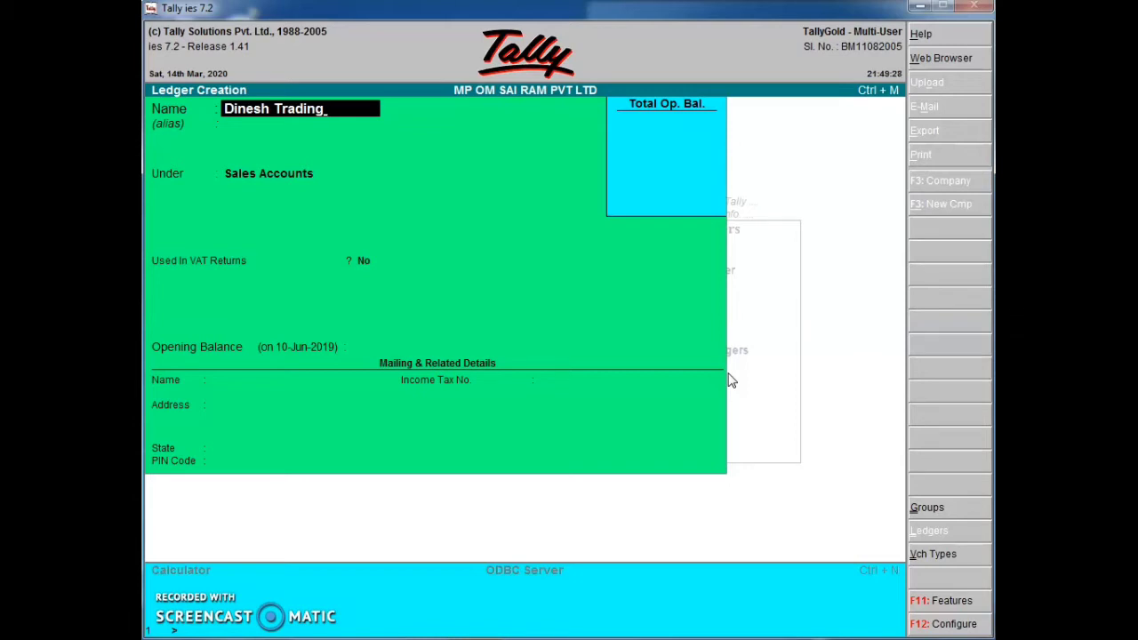
pyautogui.write(' Com')
pyautogui.press('Return')
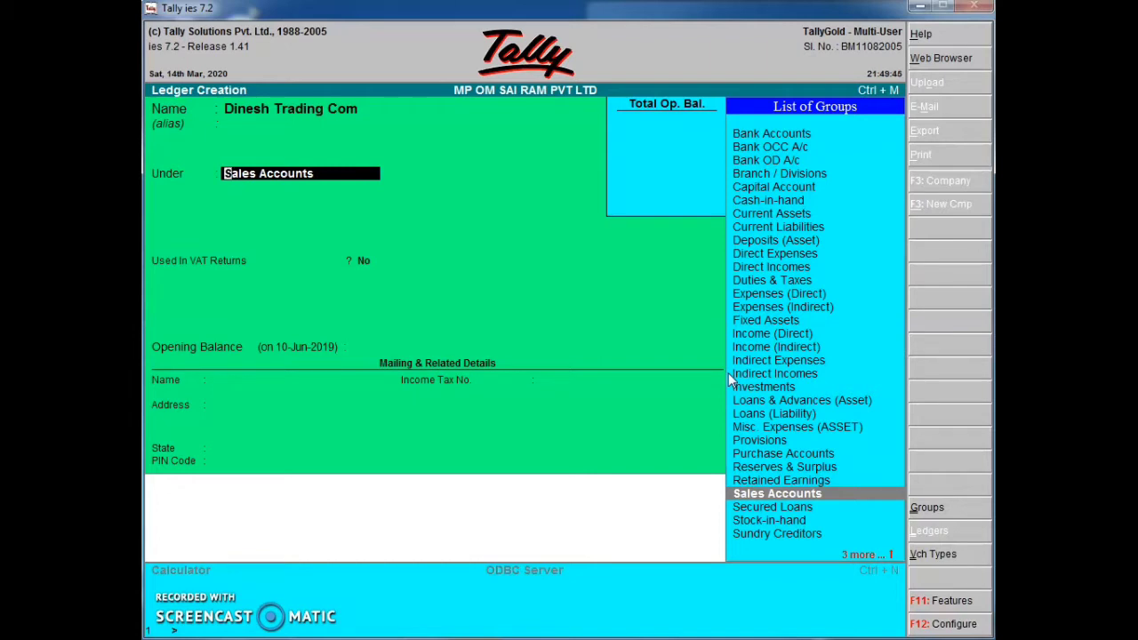
pyautogui.write('Su')
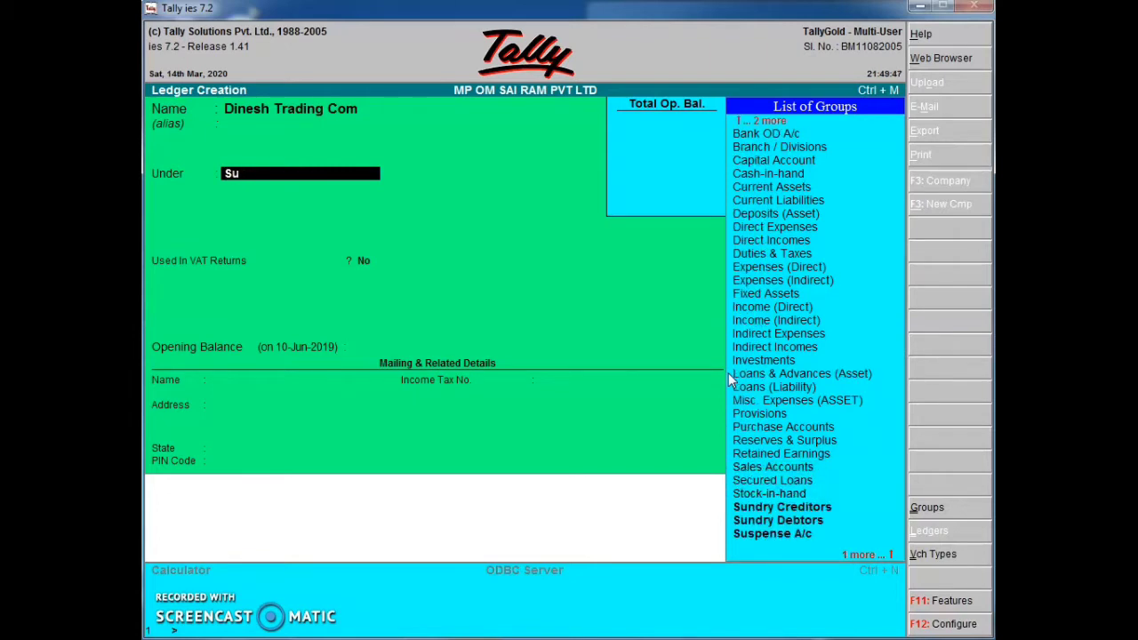
pyautogui.write('n')
pyautogui.press('Down')
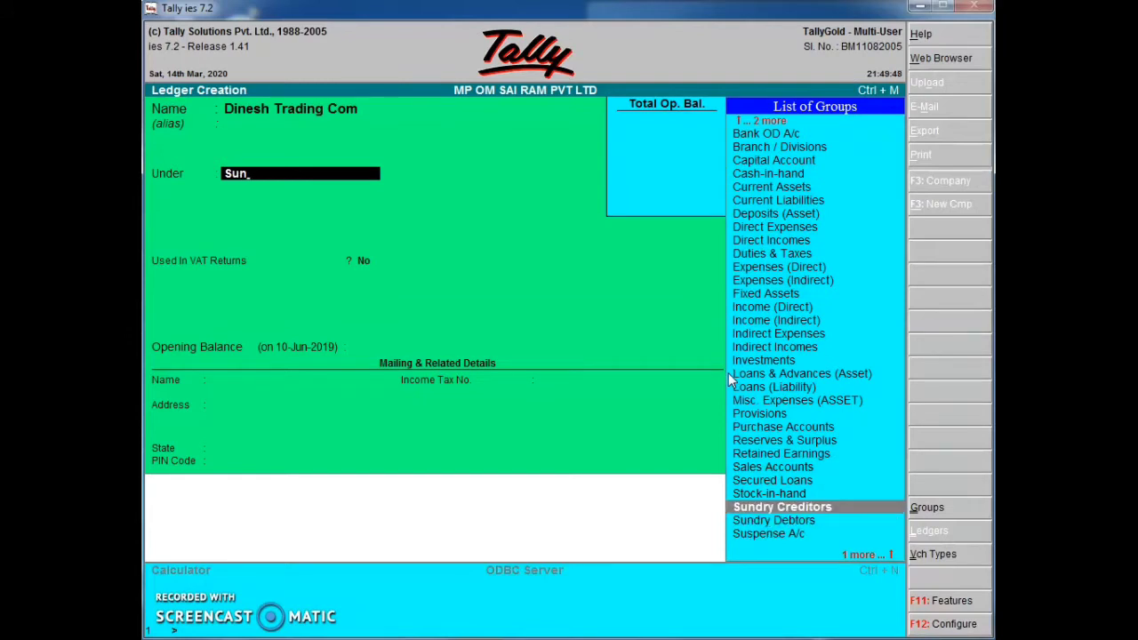
pyautogui.press('Return')
pyautogui.press('Return')
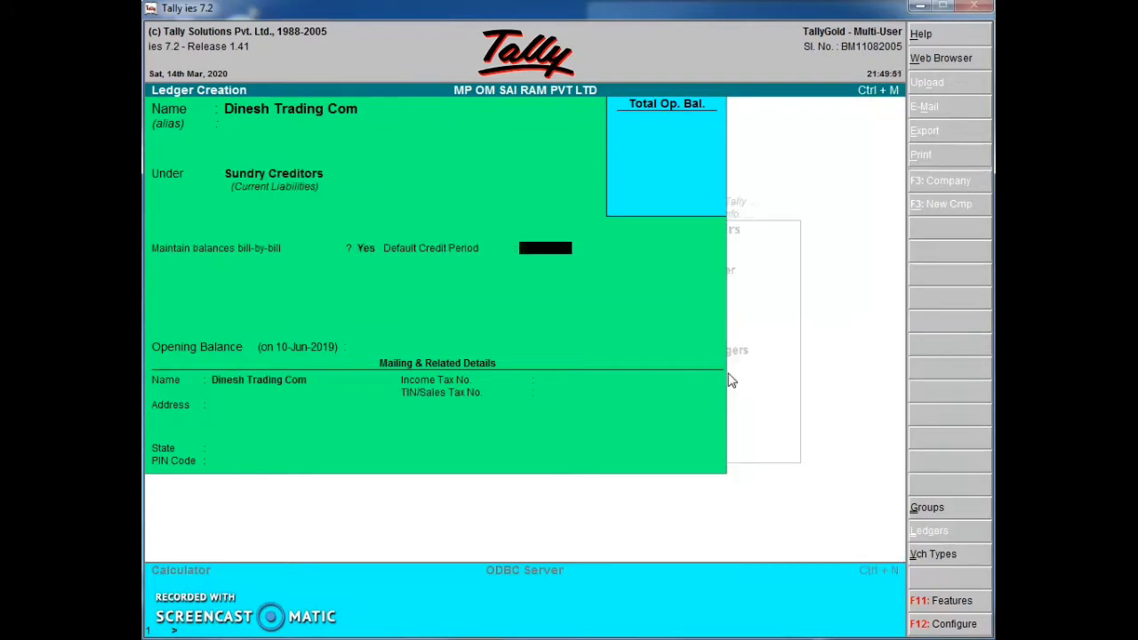
# Leave the credit period and opening balance blank, enter the Dinesh Trading Com ledger's address and select Madhya Pradesh as its state
pyautogui.press('Return')
pyautogui.press('Return')
pyautogui.press('Return')
pyautogui.write('A')
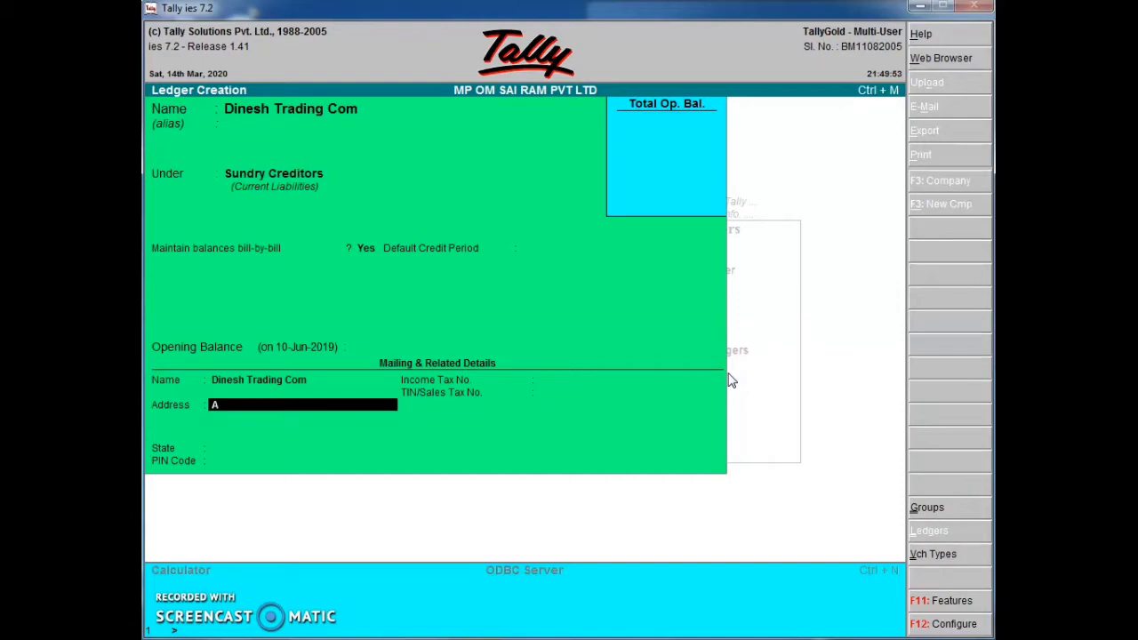
pyautogui.write('gar')
pyautogui.press('Return')
pyautogui.press('Return')
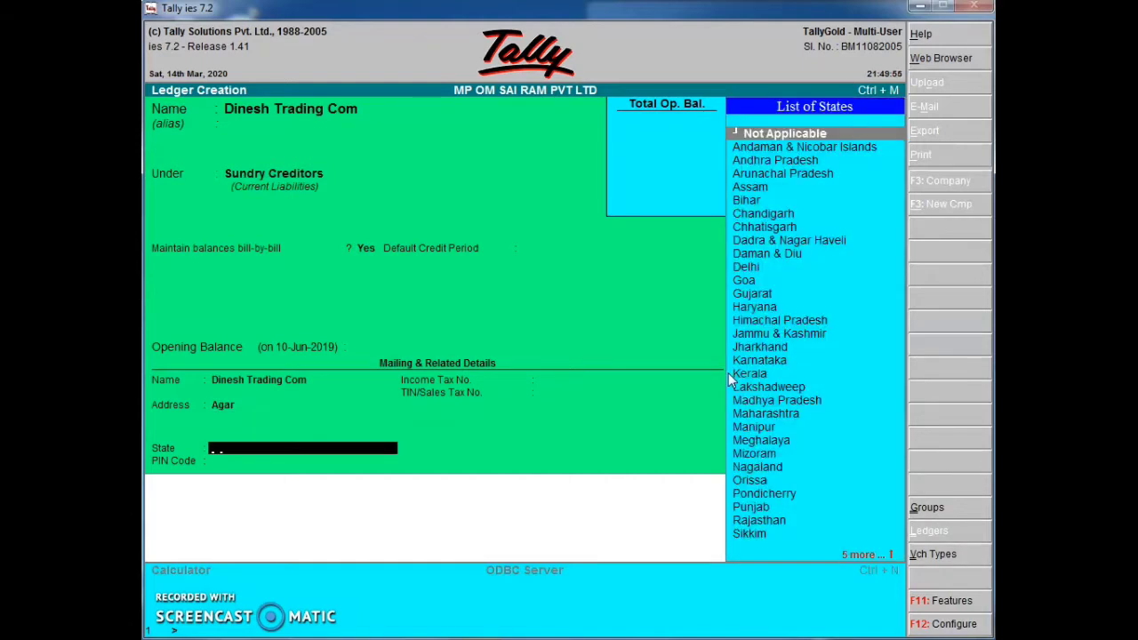
pyautogui.write('Madh')
pyautogui.press('Return')
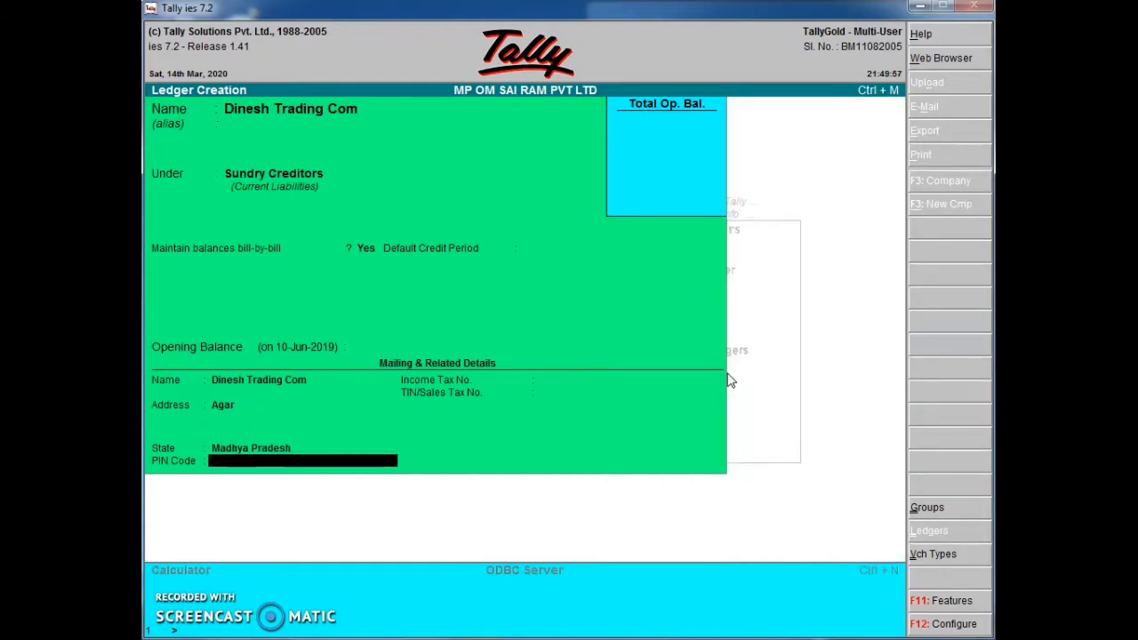
# Enter the postal code for Dinesh Trading Com, leave both tax numbers blank and save the ledger
pyautogui.write('465441')
pyautogui.press('Return')
pyautogui.press('Return')
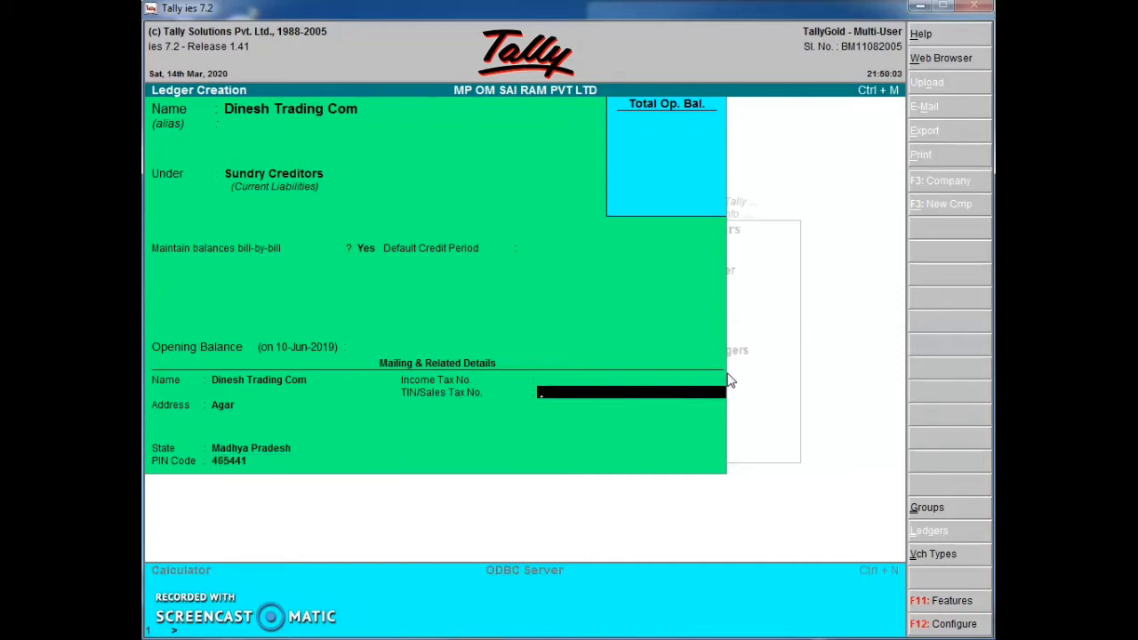
pyautogui.press('Return')
pyautogui.press('Return')
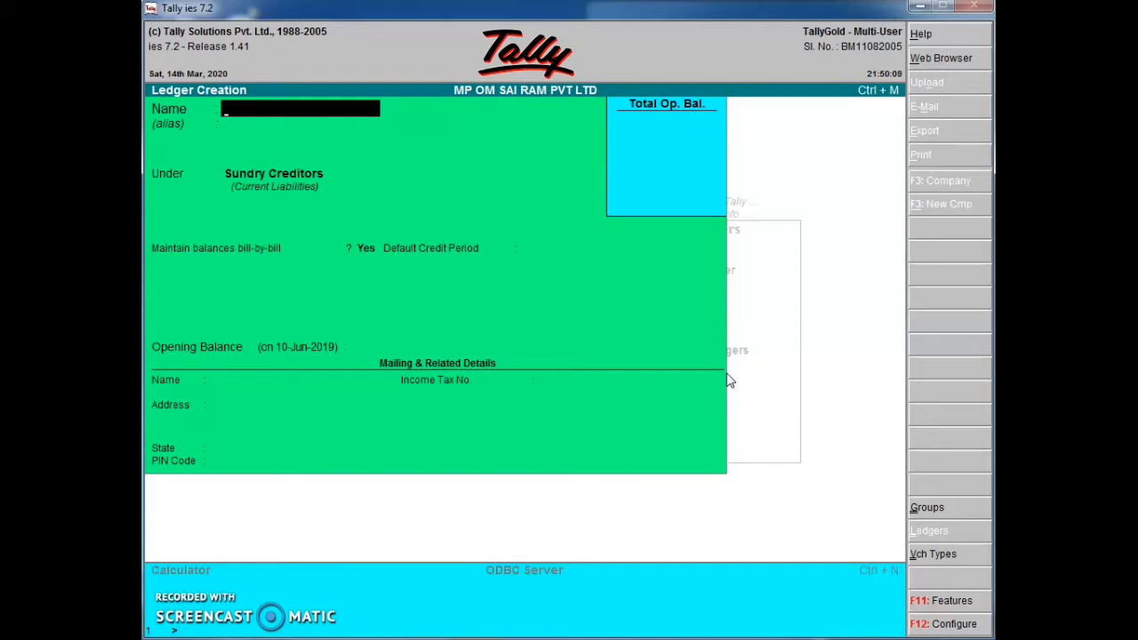
# Start a ledger named Ramesh Brother under Sundry Creditors, keeping bill-by-bill balances on and the credit period blank
pyautogui.write('Ramesh Brother')
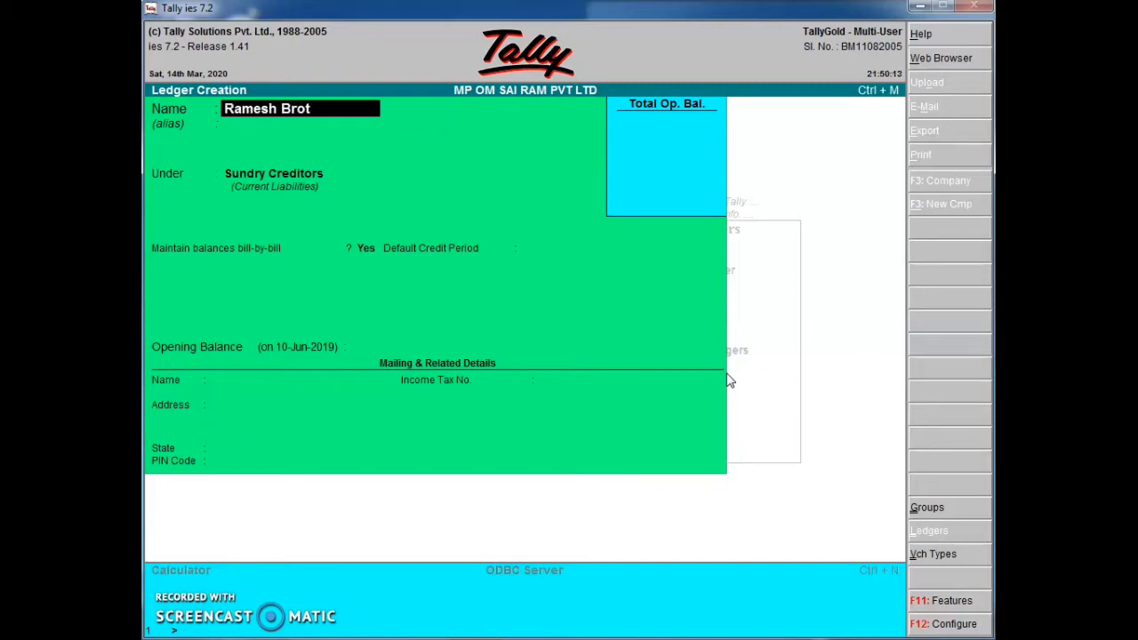
pyautogui.press('Return')
pyautogui.press('Return')
pyautogui.press('Return')
pyautogui.press('Return')
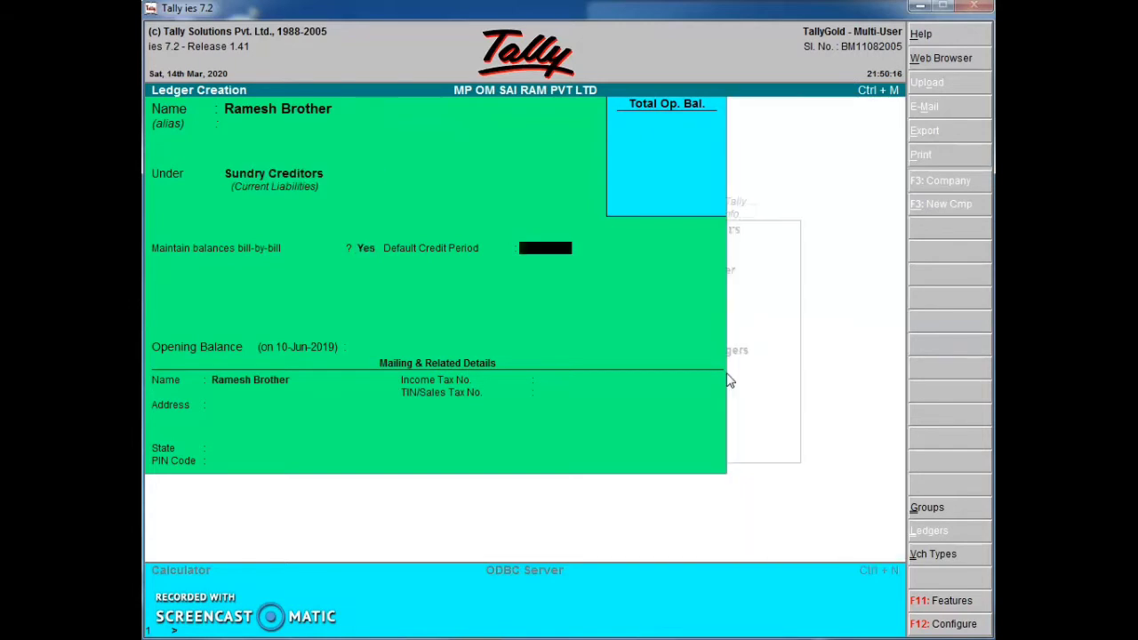
pyautogui.press('Return')
pyautogui.press('Return')
# Enter the Ramesh Brother ledger's address and select Madhya Pradesh as its state
pyautogui.write('Agar')
pyautogui.press('Return')
pyautogui.press('Return')
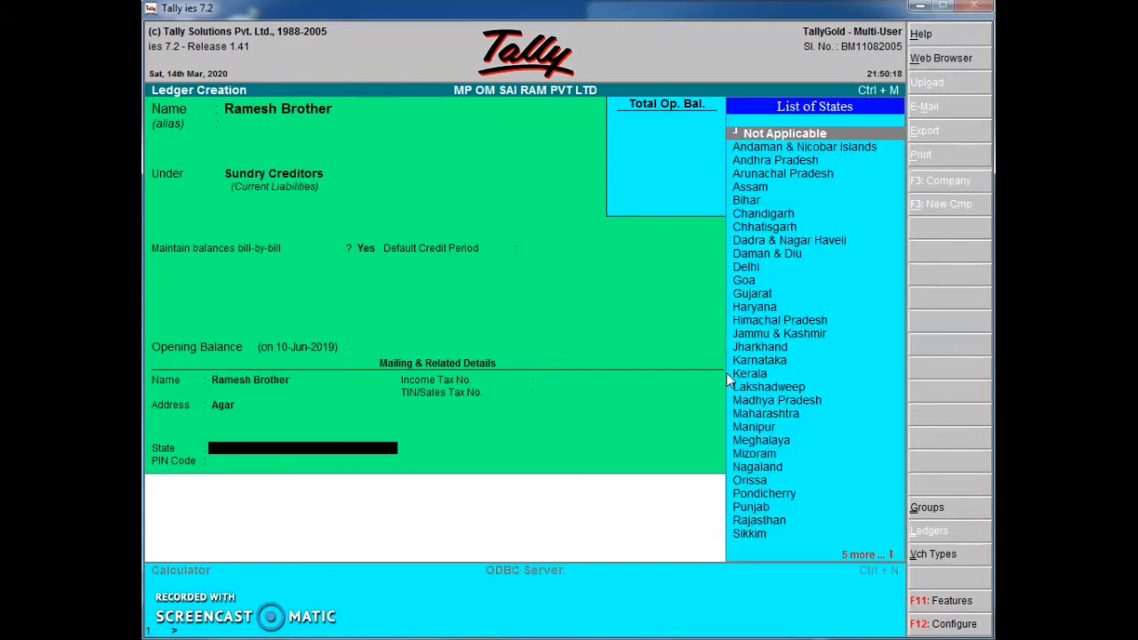
pyautogui.write('Madh')
pyautogui.press('Return')
# Enter the postal code for Ramesh Brother, leave both tax numbers blank and save the ledger
pyautogui.write('46')
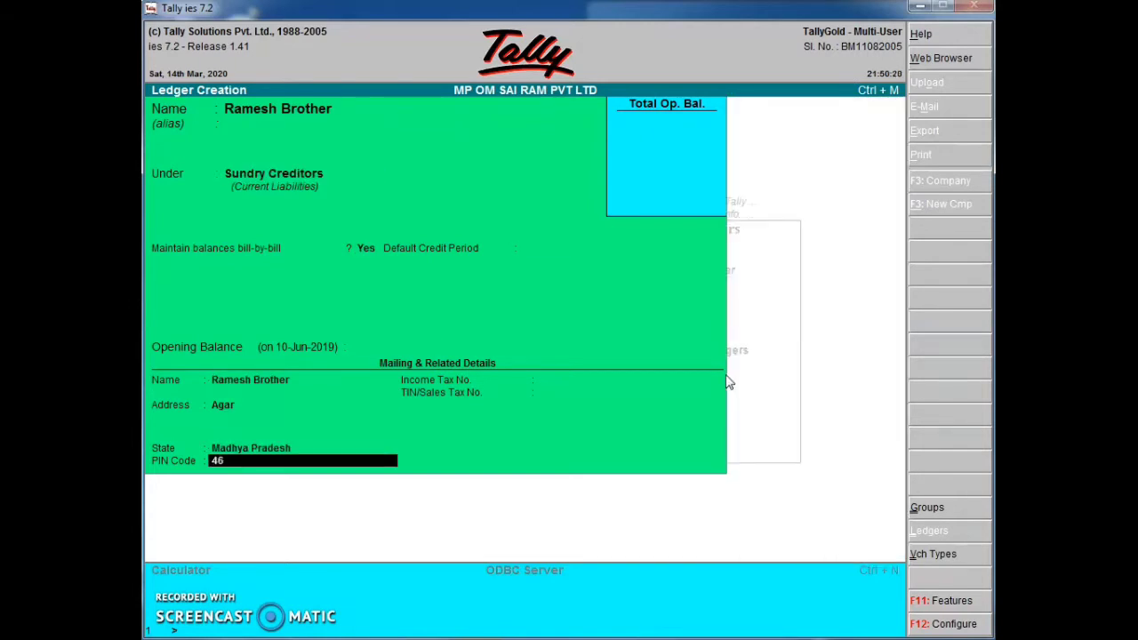
pyautogui.write('544')
pyautogui.press('Return')
pyautogui.press('Return')
pyautogui.press('Return')
pyautogui.press('Return')
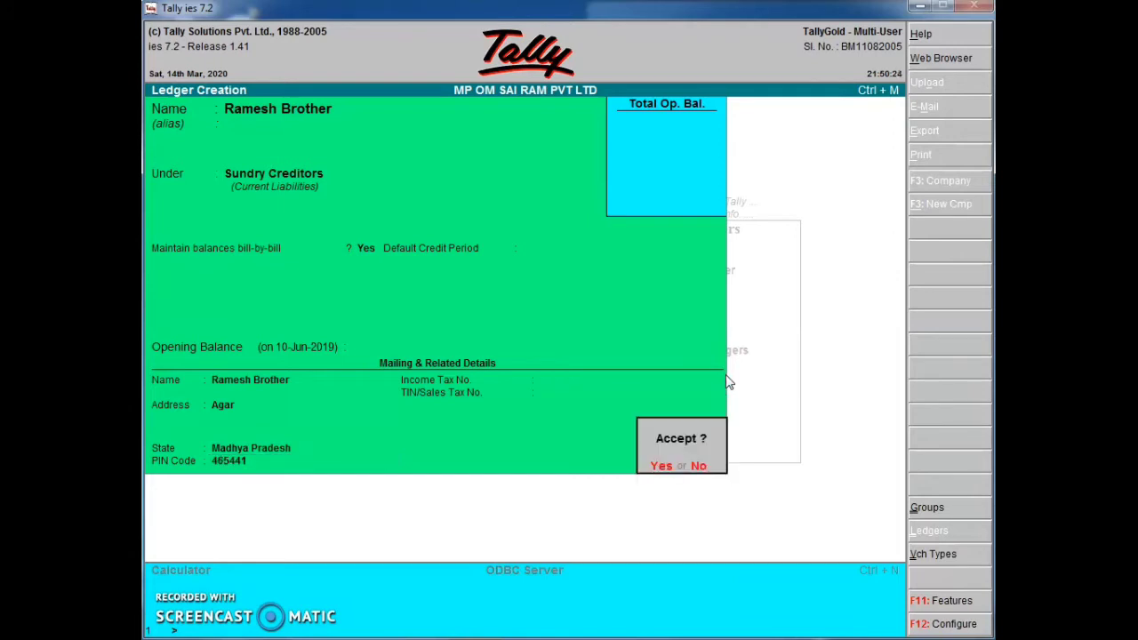
pyautogui.click(654, 331)
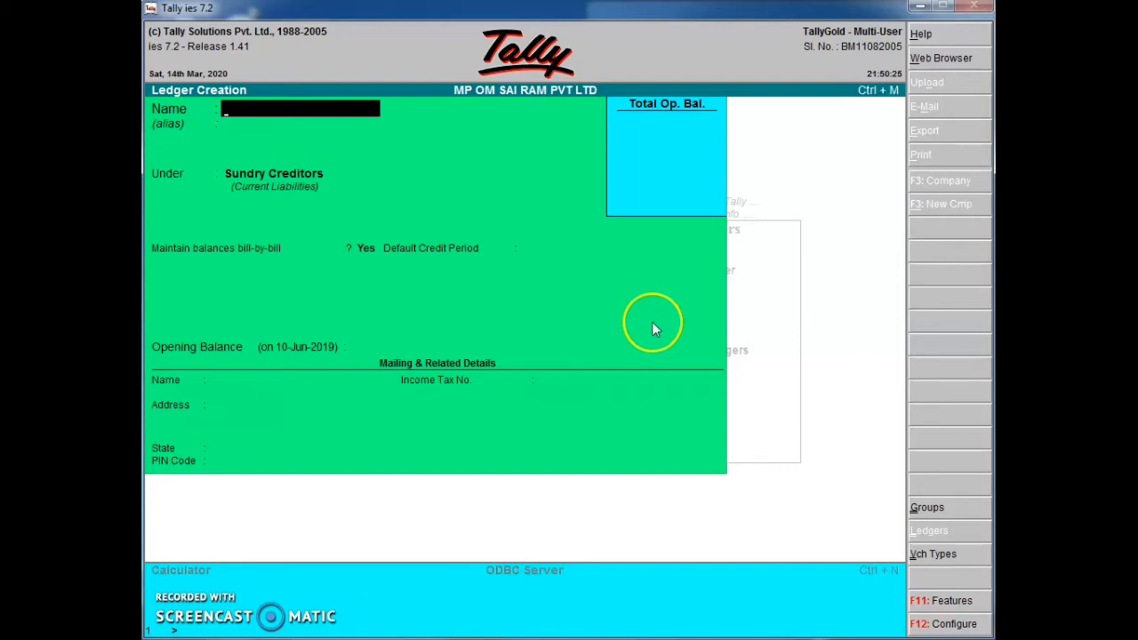
# Start a ledger named Motilal & SMS Com under Sundry Creditors, leaving the credit period and opening balance blank
pyautogui.write('Motilal')
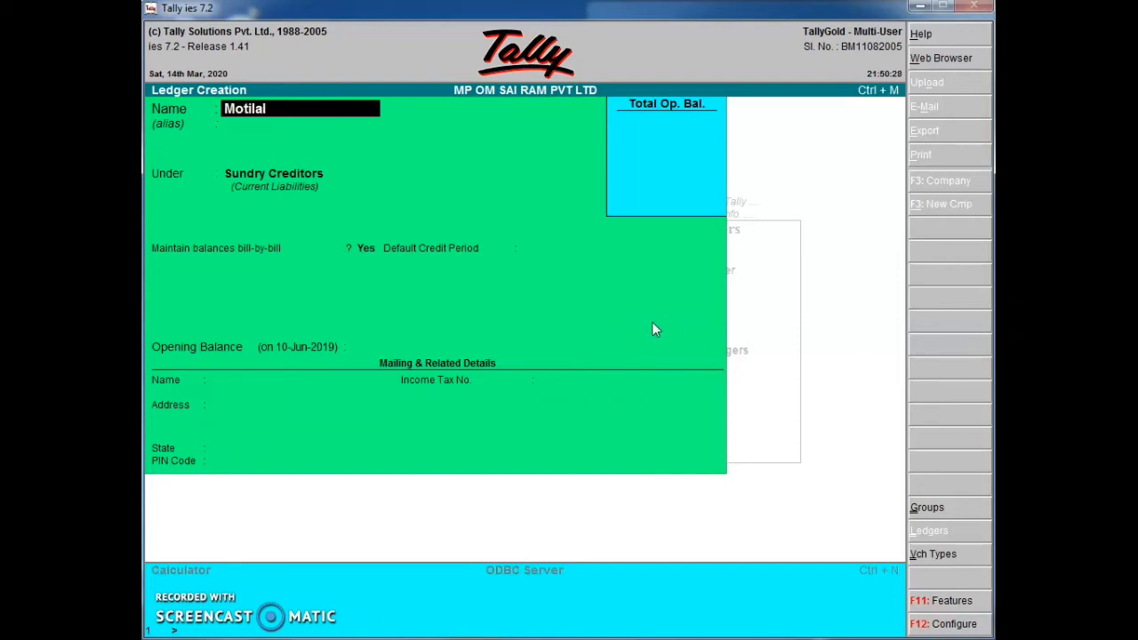
pyautogui.write(' ^')
pyautogui.press('BackSpace')
pyautogui.write('& SMS Com')
pyautogui.press('Return')
pyautogui.press('Return')
pyautogui.press('Return')
pyautogui.press('Return')
pyautogui.press('Return')
pyautogui.press('Return')
pyautogui.press('Return')
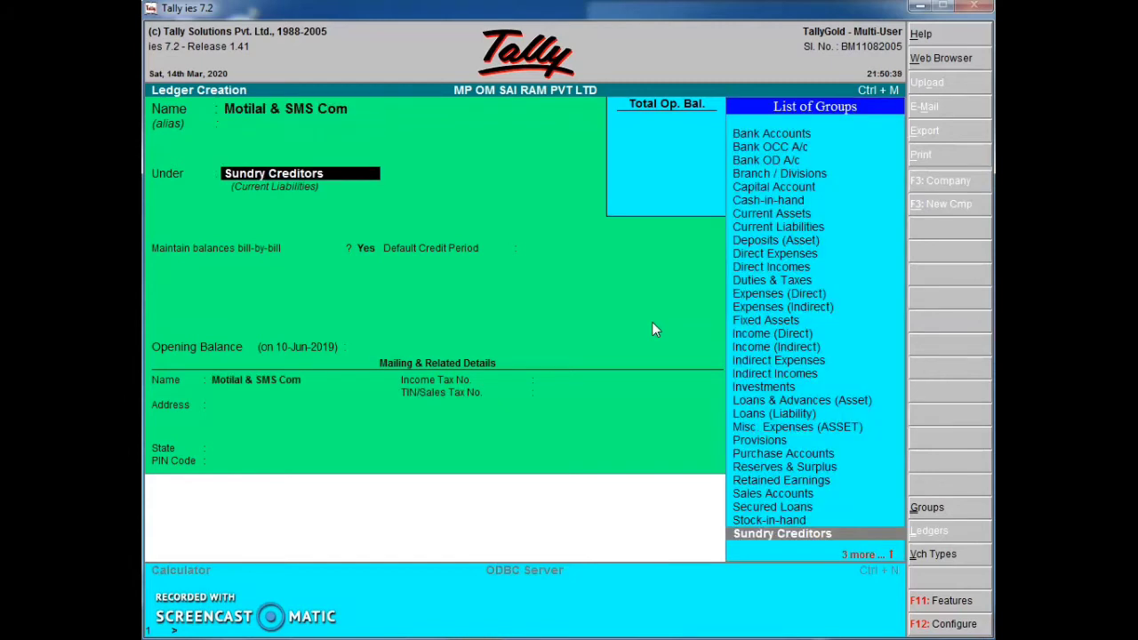
# Enter the Motilal & SMS Com ledger's address and select Madhya Pradesh as its state
pyautogui.write('Agar')
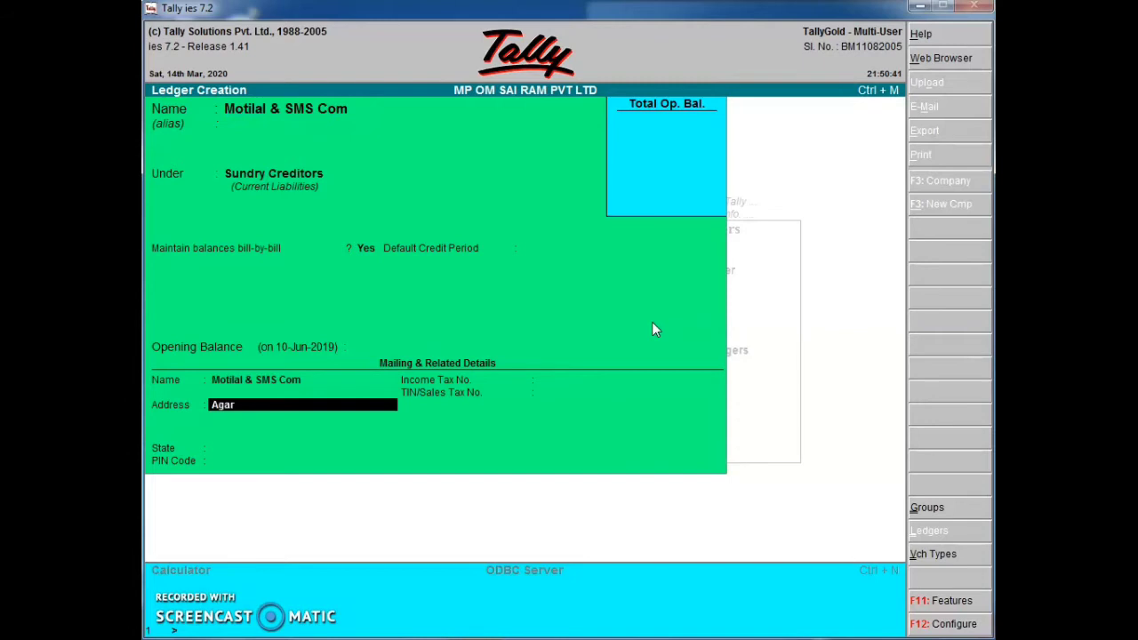
pyautogui.press('Return')
pyautogui.press('Return')
pyautogui.write('Ma')
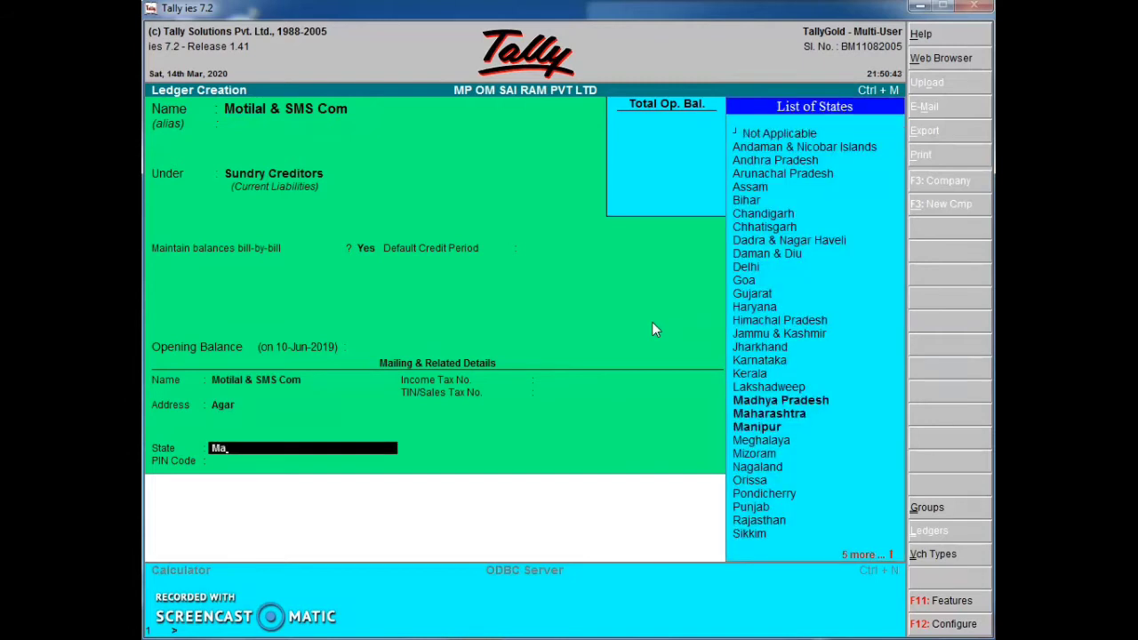
pyautogui.write('d')
pyautogui.press('Return')
# Enter the postal code for Motilal & SMS Com, leave both tax numbers blank and save the ledger
pyautogui.write('465')
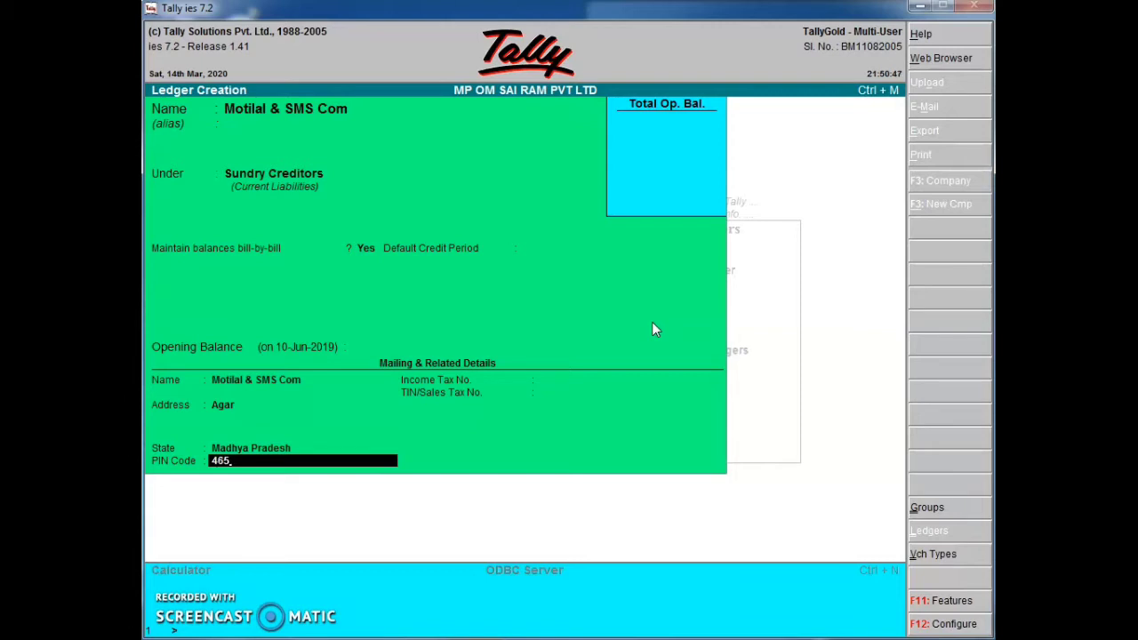
pyautogui.write('44')
pyautogui.press('Return')
pyautogui.press('Return')
pyautogui.press('Return')
pyautogui.press('Return')
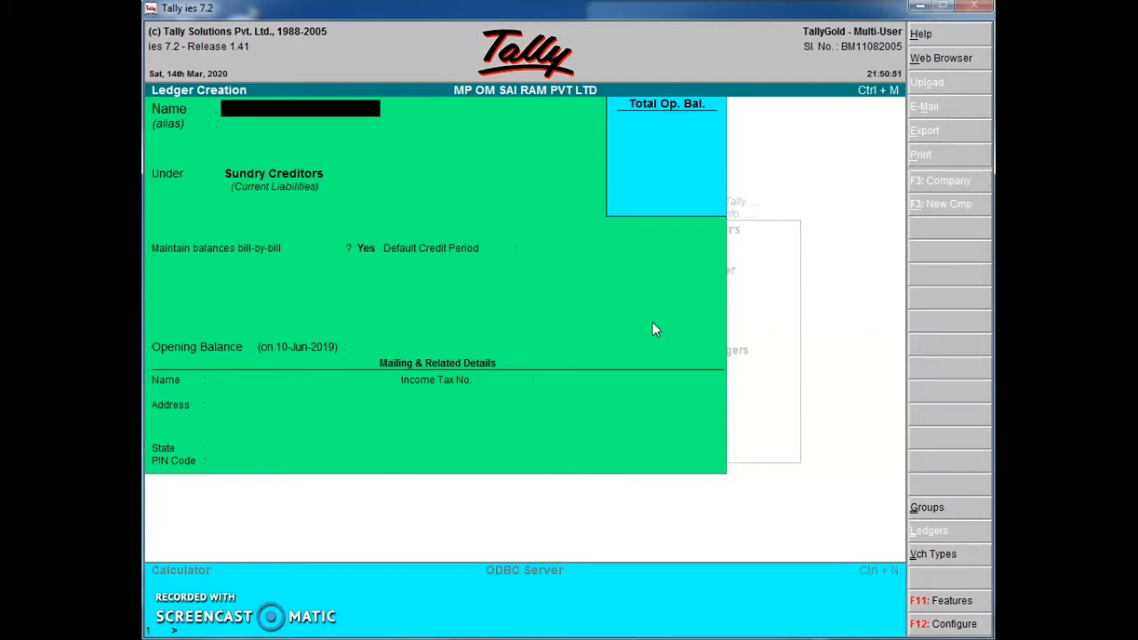
# Start a ledger named Rajveer Trading under Sundry Creditors, keeping bill-by-bill balances on and leaving the credit period and opening balance blank
pyautogui.write('Rajveer Trading')
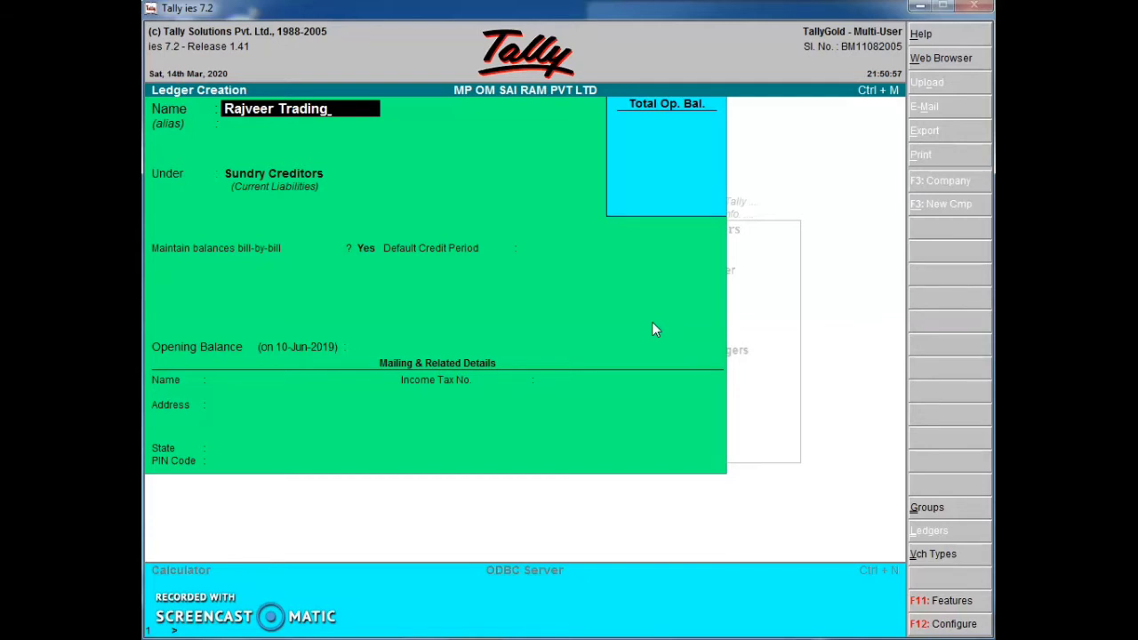
pyautogui.press('Return')
pyautogui.press('Return')
pyautogui.press('Return')
pyautogui.press('Return')
pyautogui.press('Return')
pyautogui.press('Return')
# Enter the Rajveer Trading ledger's address and select Madhya Pradesh as its state
pyautogui.write('Aga')
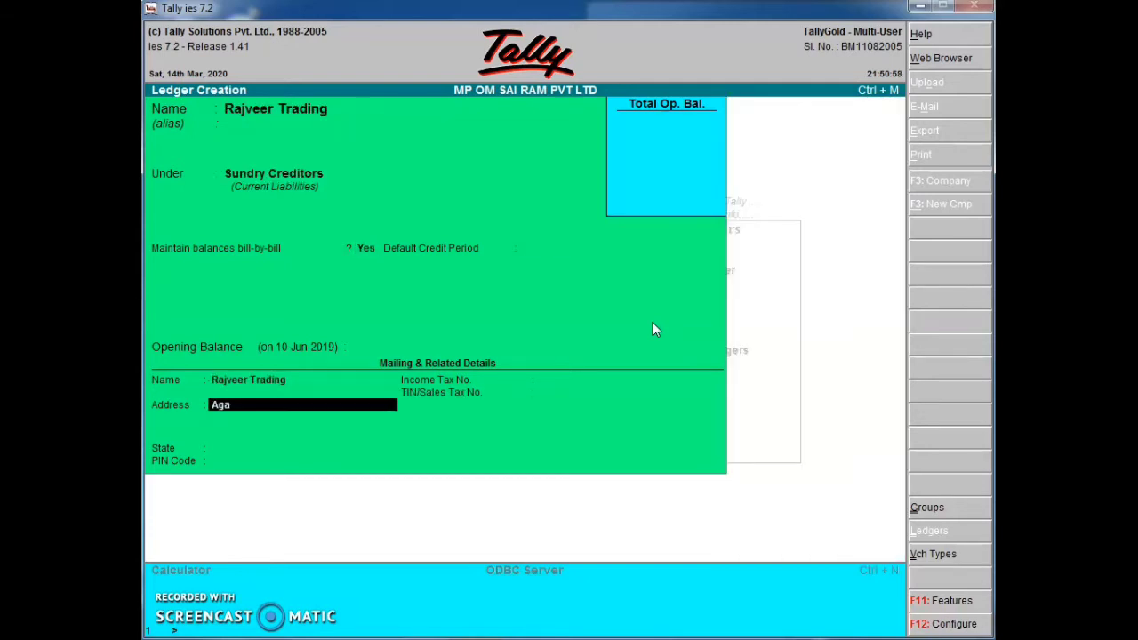
pyautogui.write('r')
pyautogui.press('Return')
pyautogui.write('Madh')
pyautogui.press('Return')
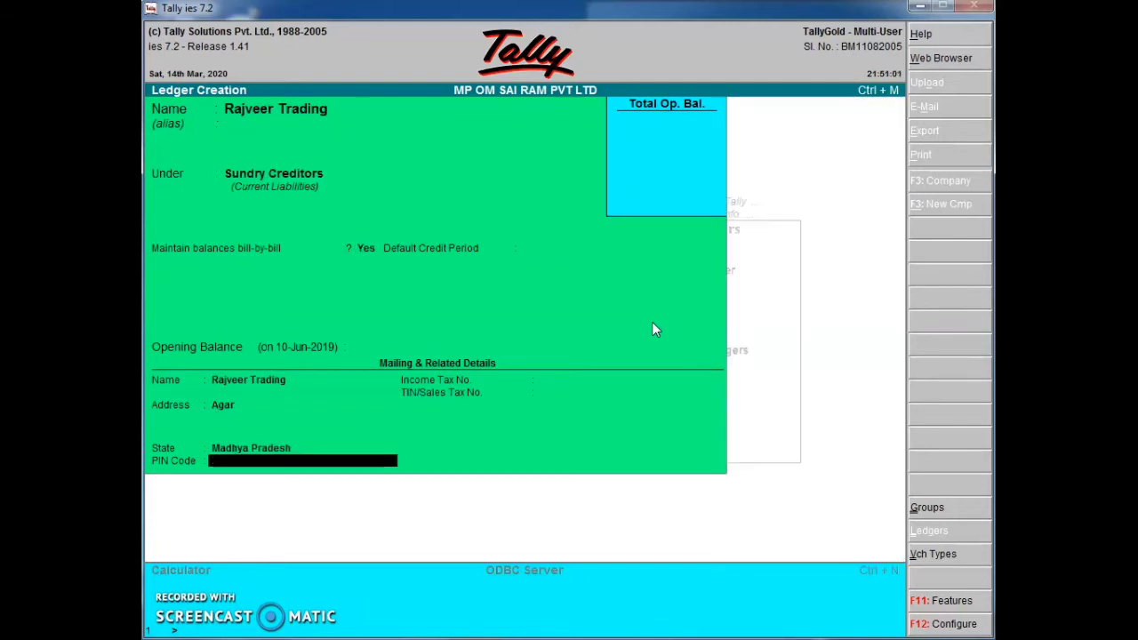
# Enter the postal code for Rajveer Trading, leave both tax numbers blank and save the ledger
pyautogui.write('465441')
pyautogui.press('Return')
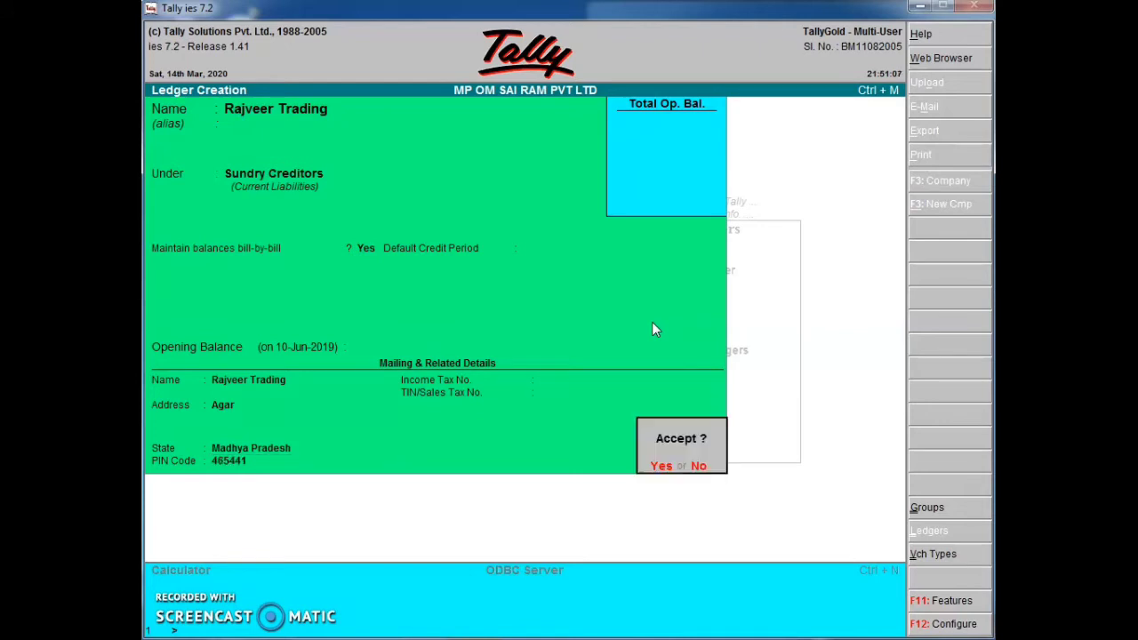
pyautogui.press('Return')
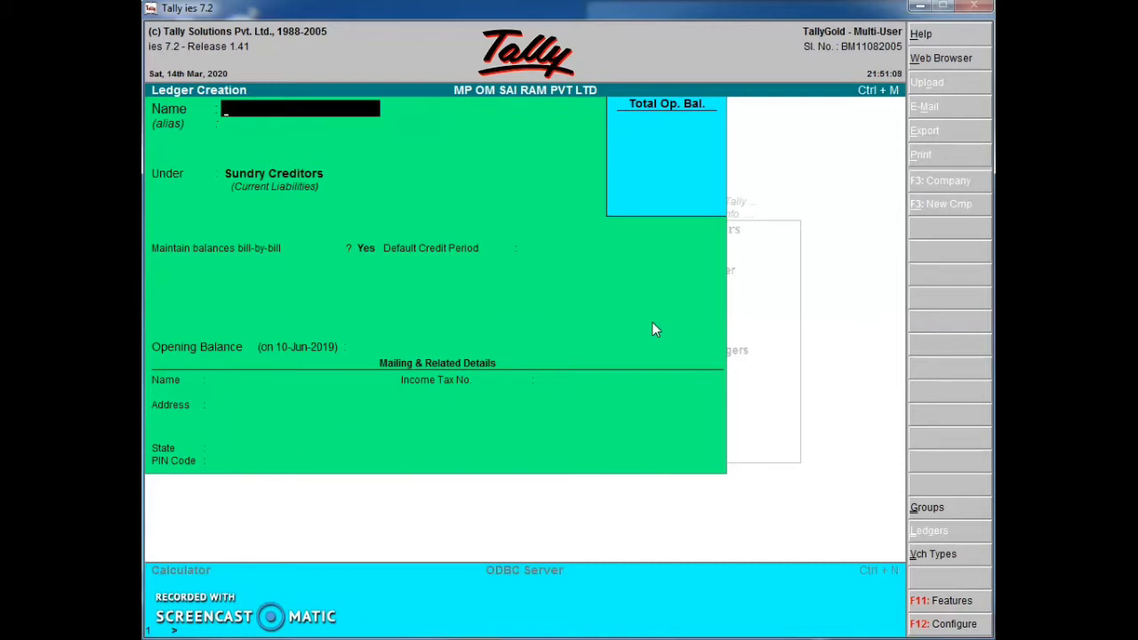
# Start a ledger named Mahesh Store under Sundry Creditors, keeping bill-by-bill balances on and leaving the credit period and opening balance blank
pyautogui.write('Mahesh Sto')
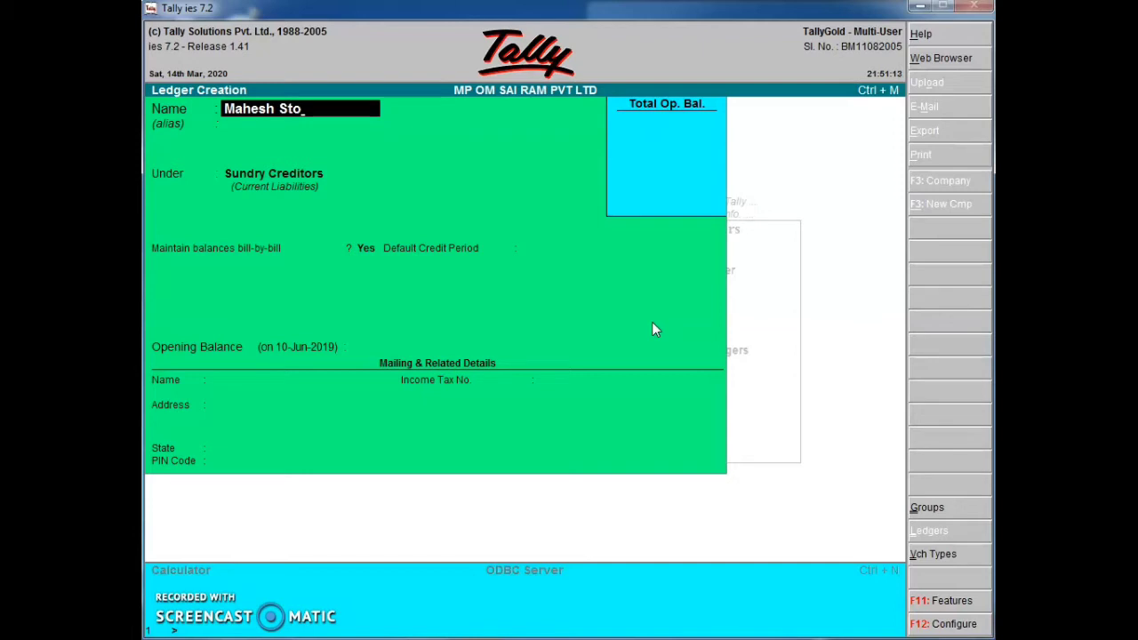
pyautogui.write('re')
pyautogui.press('Return')
pyautogui.press('Return')
pyautogui.press('Return')
pyautogui.press('Return')
pyautogui.press('Return')
pyautogui.press('Return')
pyautogui.press('Return')
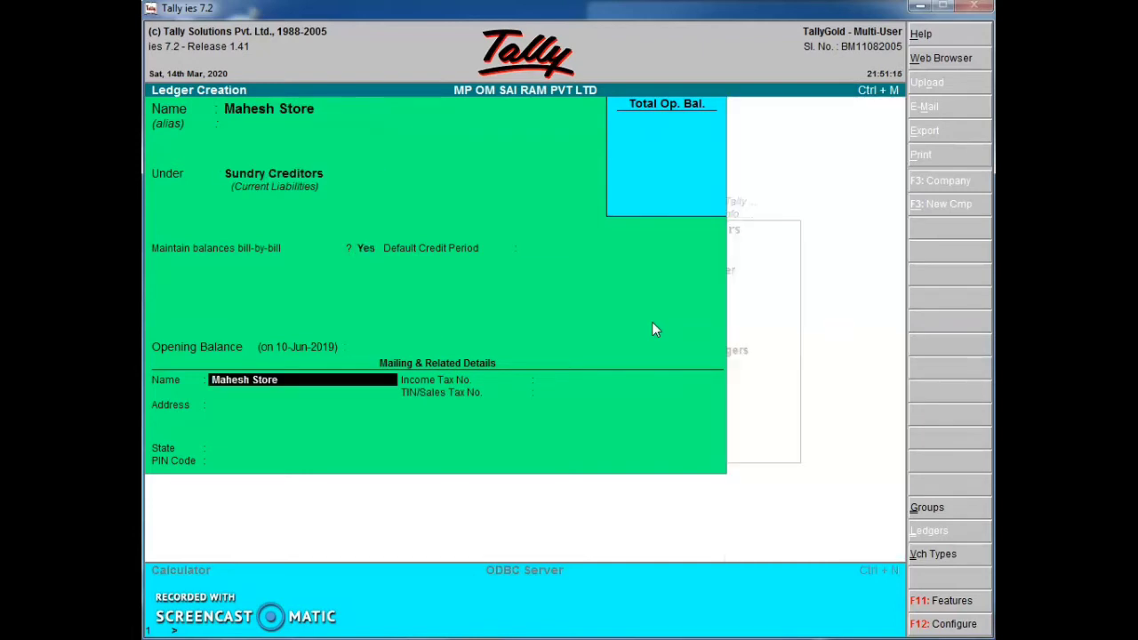
# Enter the Mahesh Store ledger's address and select Madhya Pradesh as its state
pyautogui.write('Agar')
pyautogui.press('Return')
pyautogui.press('Return')
pyautogui.write('Madh')
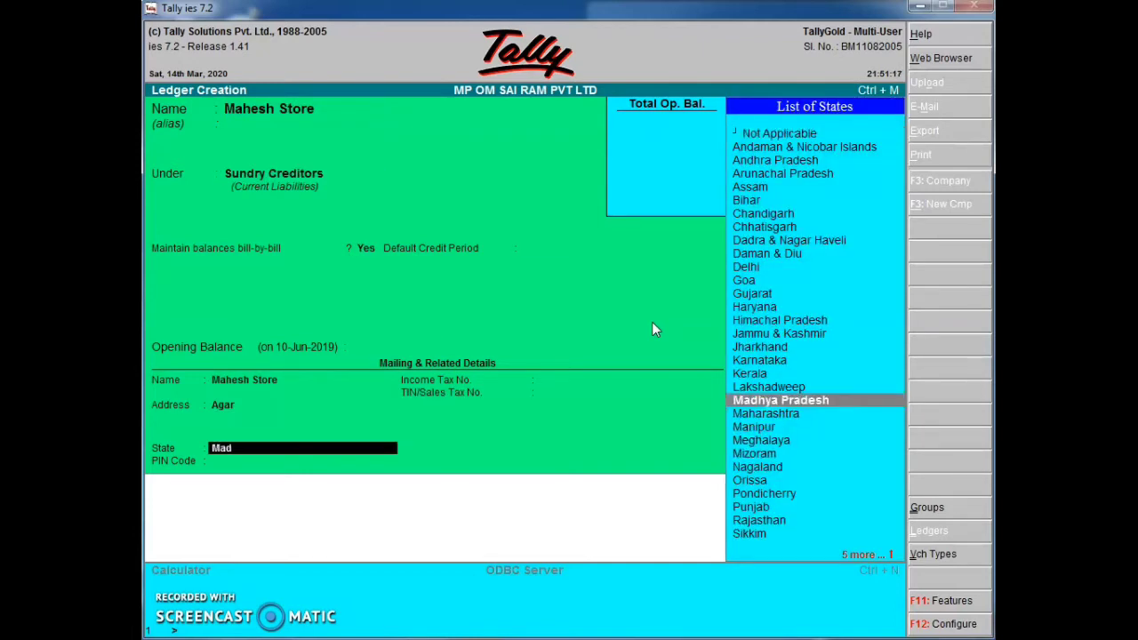
pyautogui.press('Return')
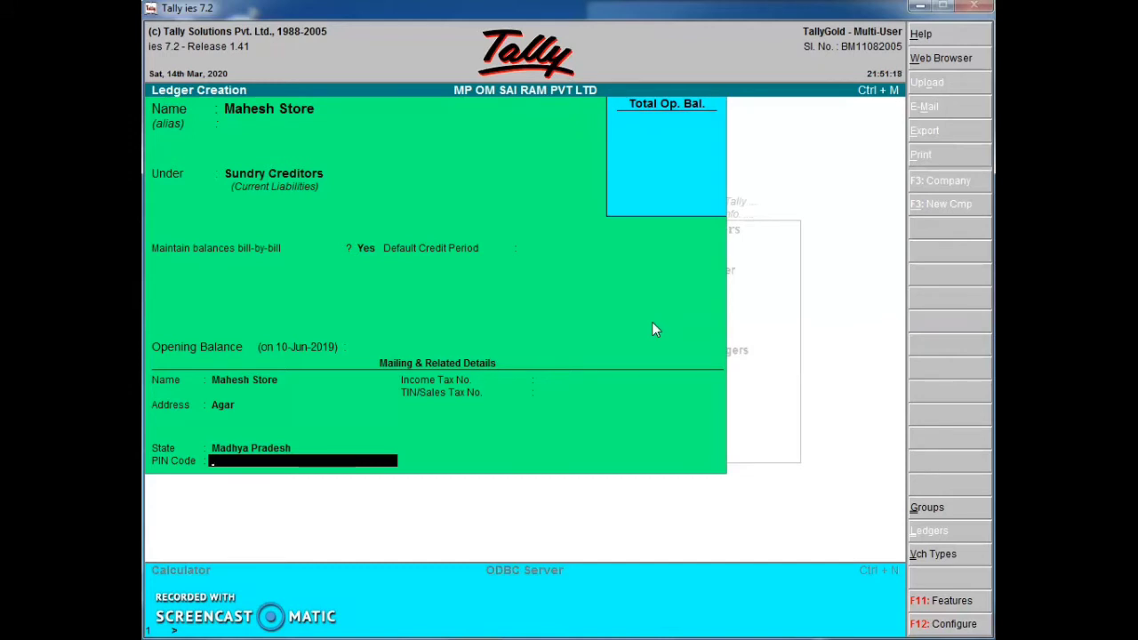
# Enter the postal code for Mahesh Store, leave both tax numbers blank and save the ledger
pyautogui.write('465441')
pyautogui.press('Return')
pyautogui.press('Return')
pyautogui.press('Return')
pyautogui.press('Return')
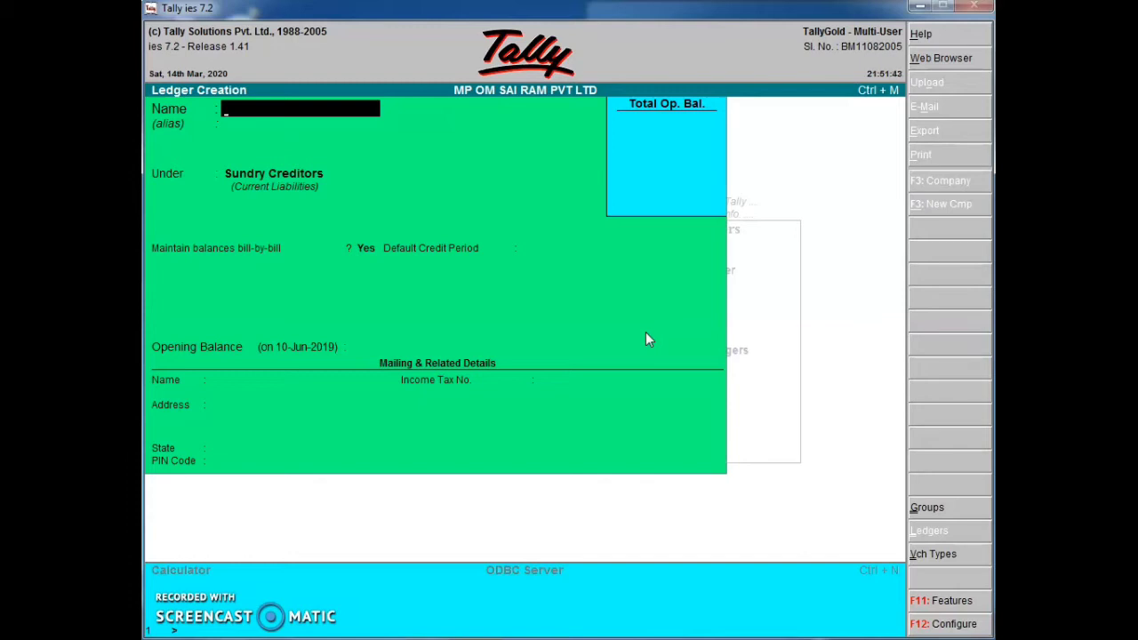
# Quit ledger creation and return to the Gateway of Tally
pyautogui.press('Escape')
pyautogui.press('y')
pyautogui.press('Escape')
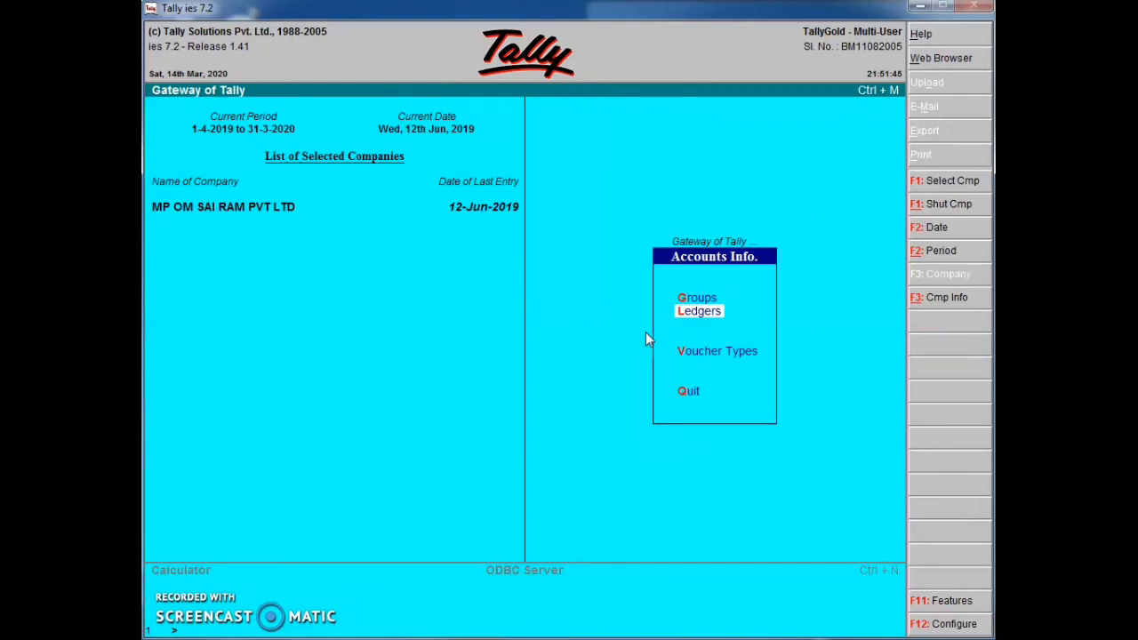
pyautogui.press('Escape')
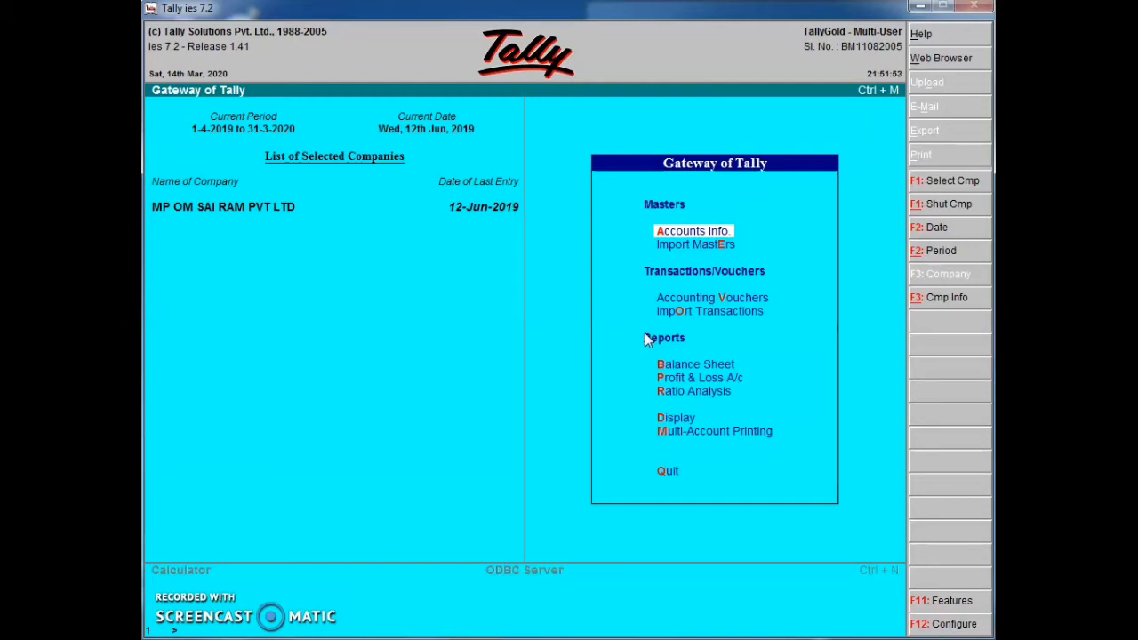
# Start a purchase accounting voucher and switch it from invoice format to voucher format
pyautogui.press('Down')
pyautogui.press('Down')
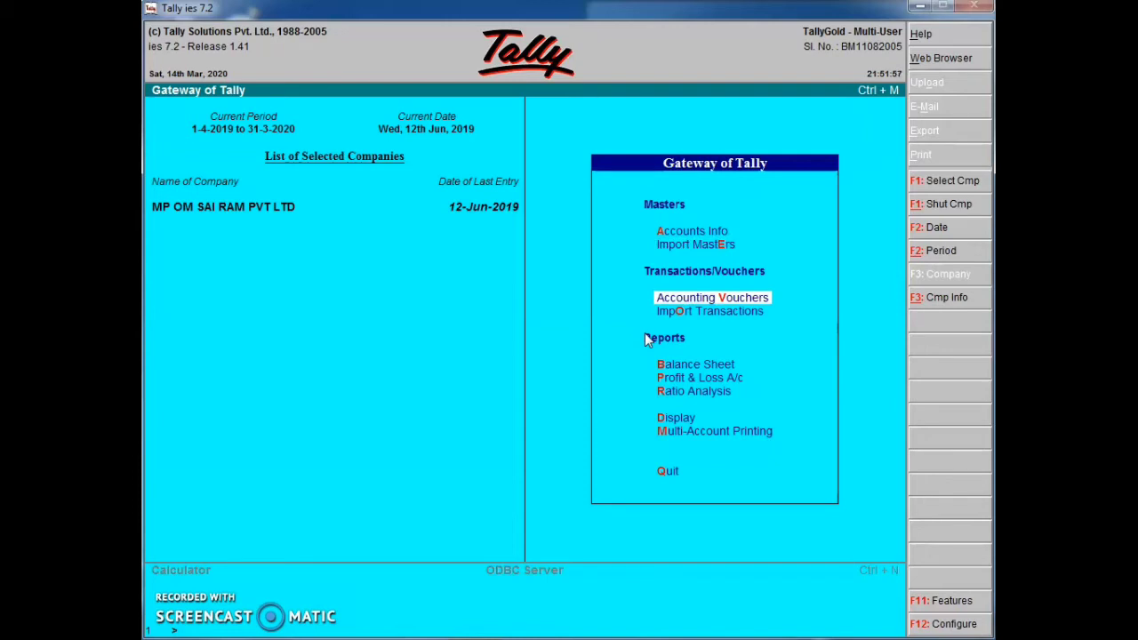
pyautogui.press('Return')
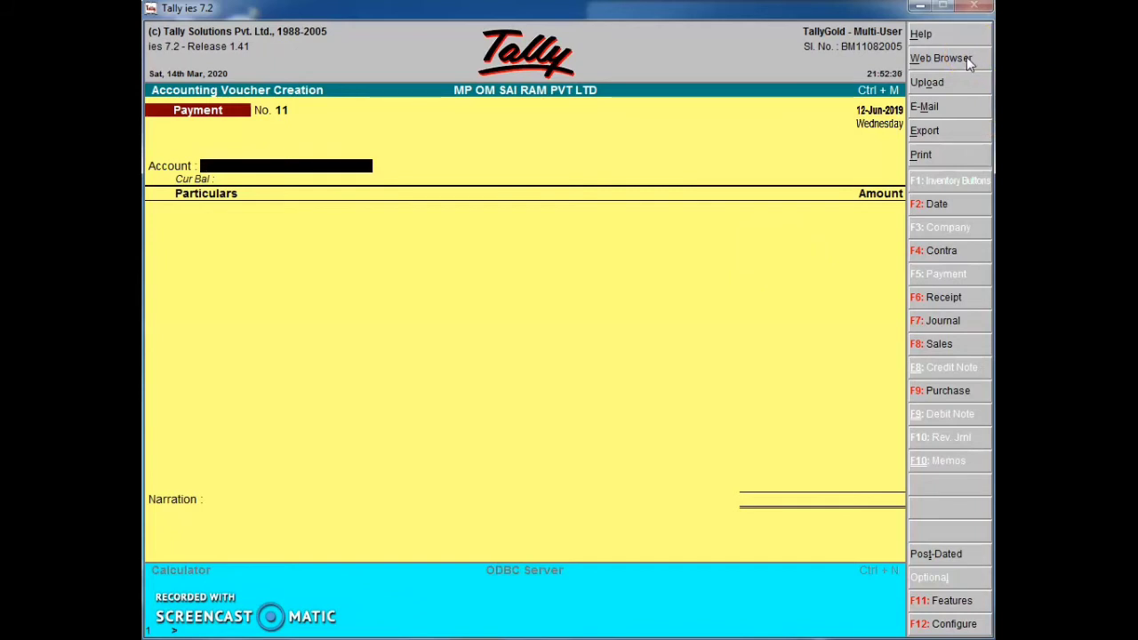
pyautogui.press('F9')
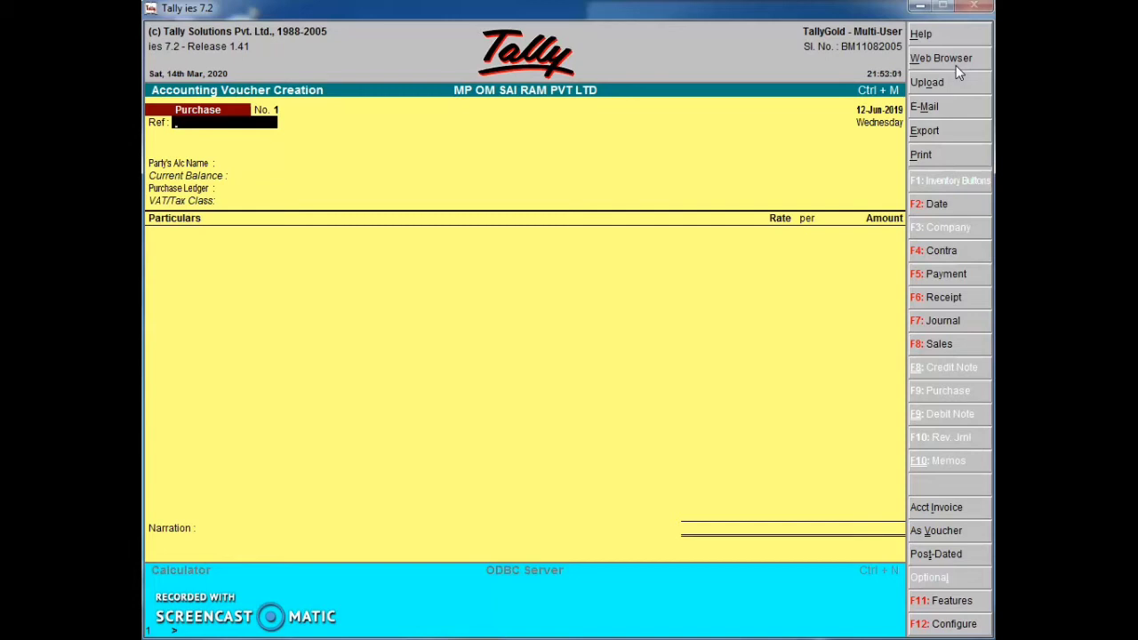
pyautogui.hotkey('ctrl', 'v')
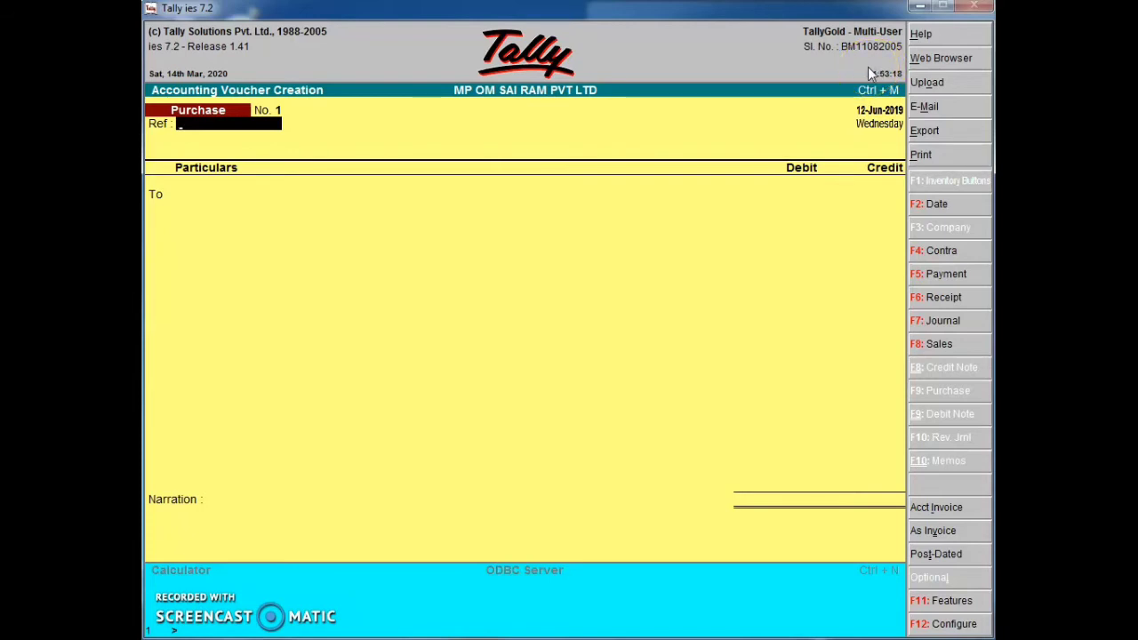
# Give the purchase voucher reference 1001 and credit Dinesh Trading Com with 3,112
pyautogui.write('001')
pyautogui.press('Return')
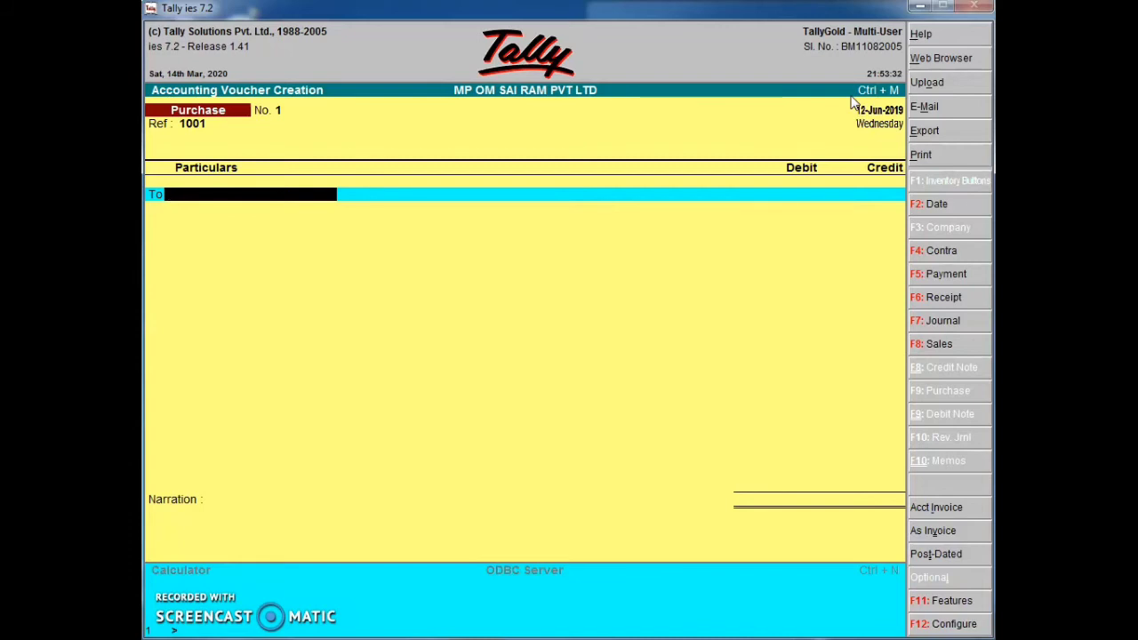
pyautogui.write('Dines')
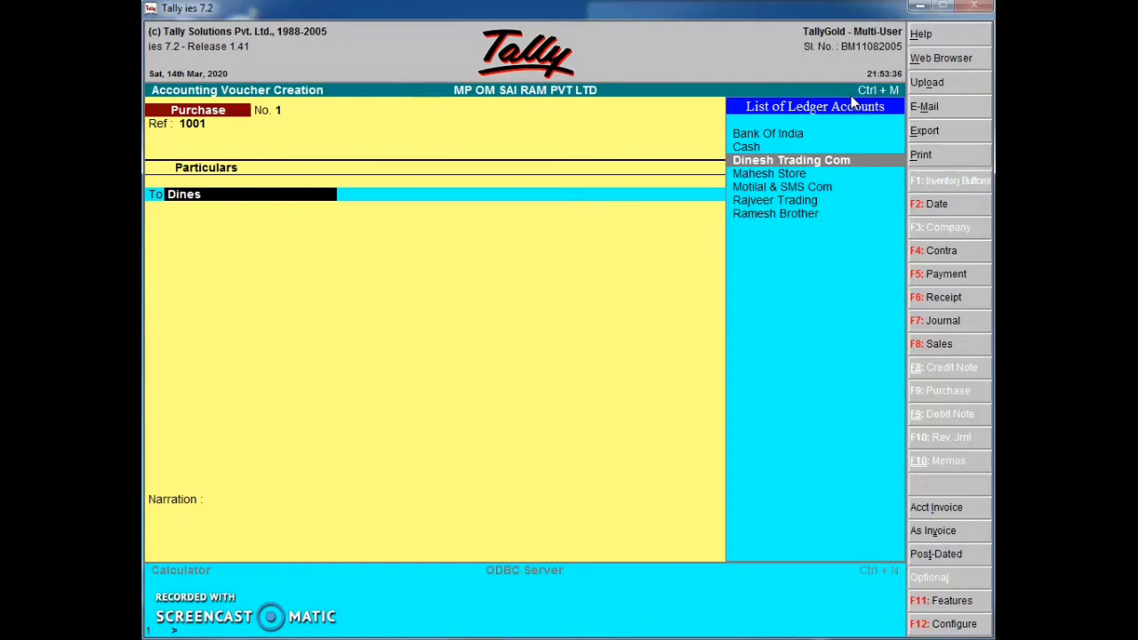
pyautogui.press('Return')
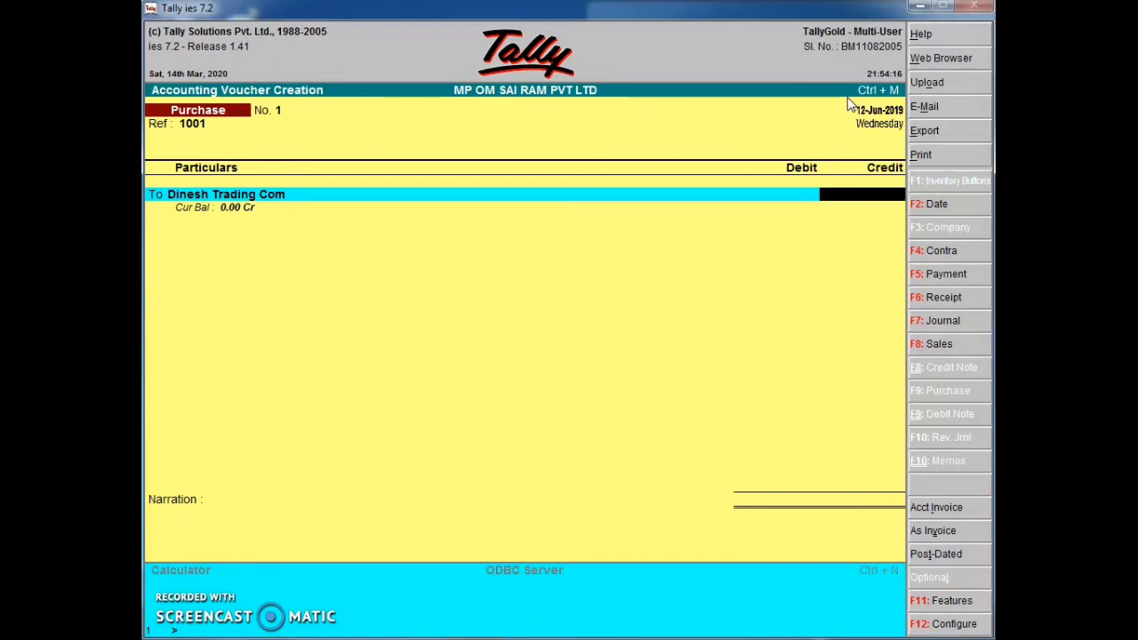
pyautogui.write('3,')
pyautogui.write('112')
pyautogui.press('Return')
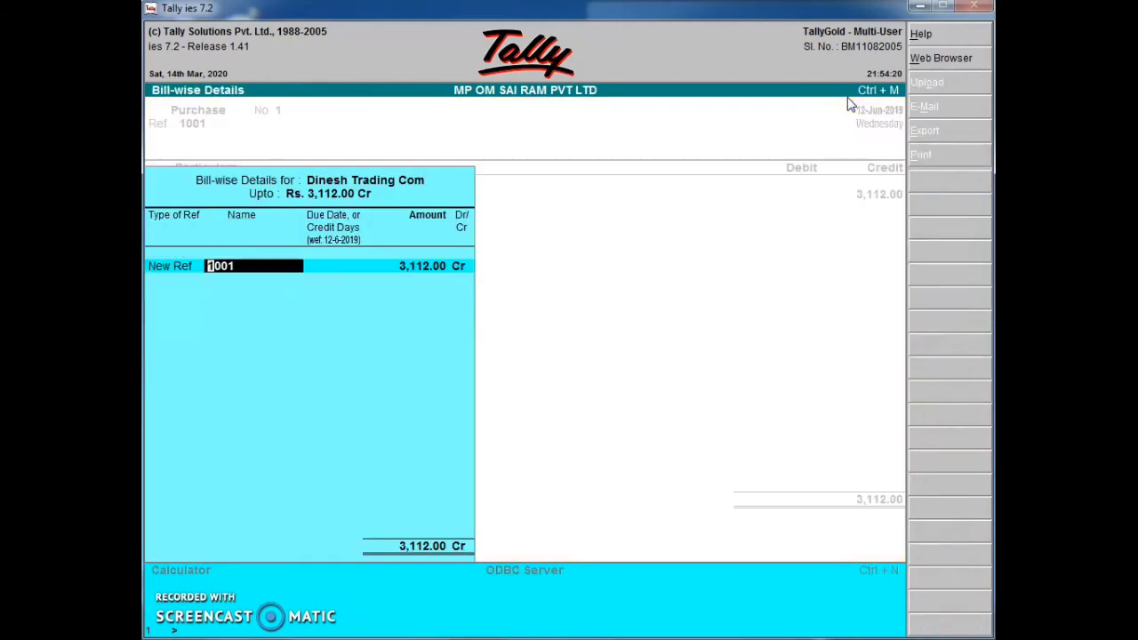
# Set the bill-wise adjustment method for Dinesh Trading Com's 3,112 to On Account
pyautogui.press('BackSpace')
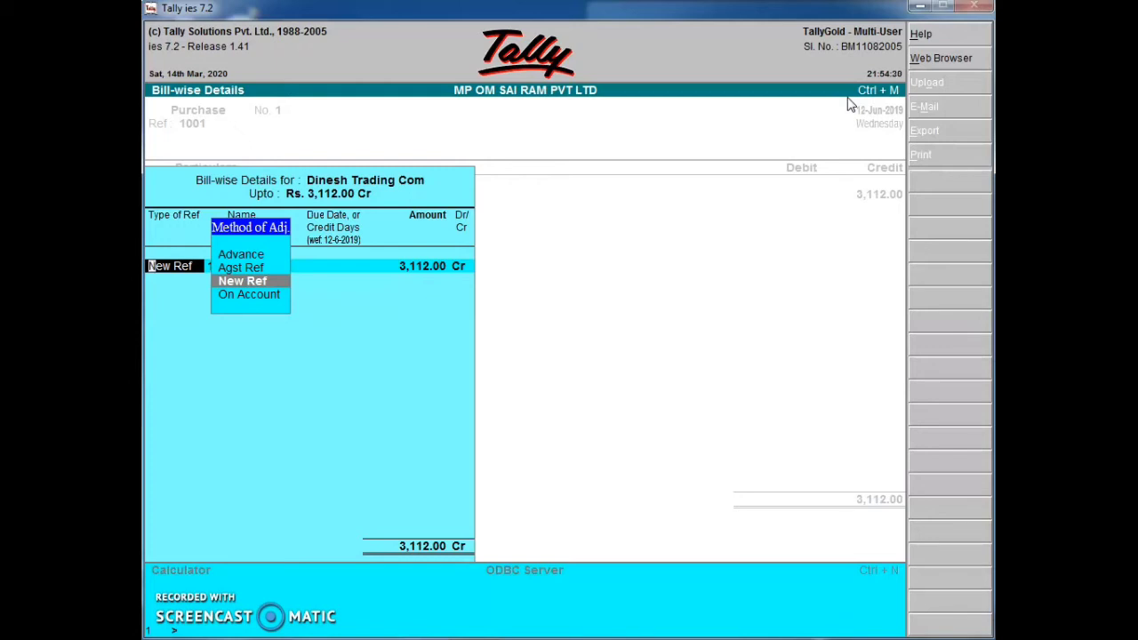
pyautogui.press('Down')
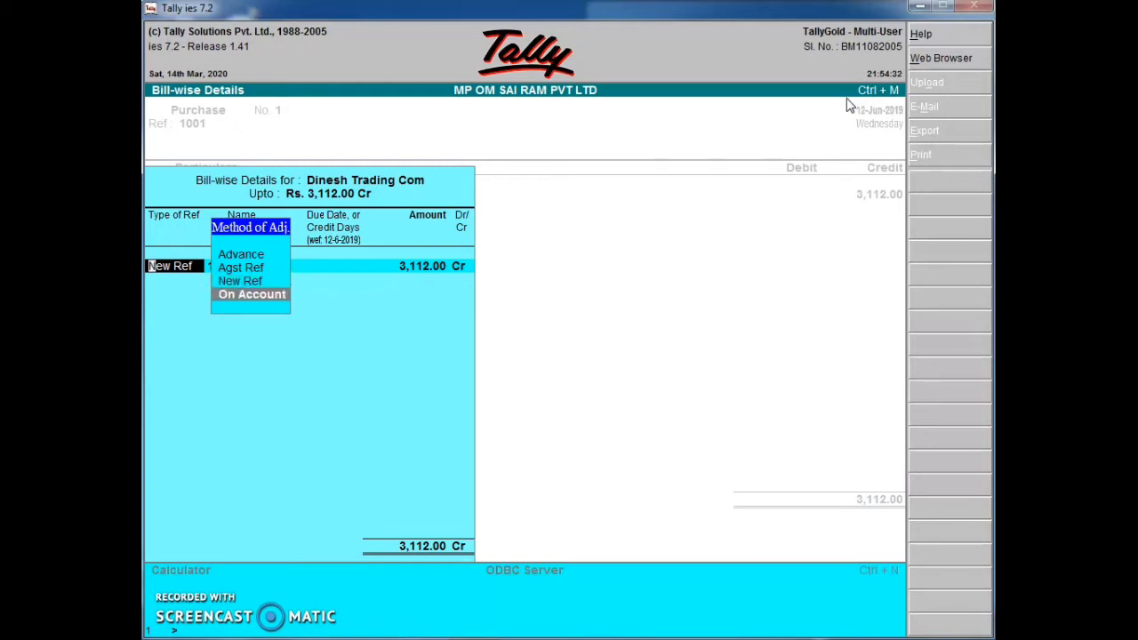
pyautogui.press('Return')
pyautogui.press('Return')
pyautogui.press('Return')
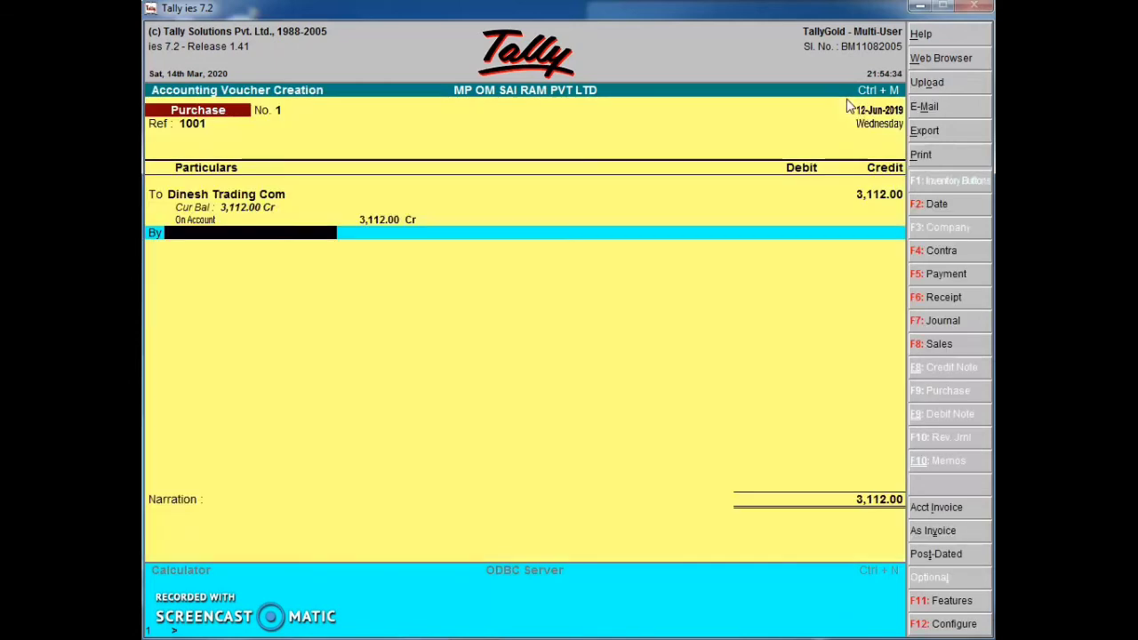
# Debit the Purchase Account with 3,112, leave the narration blank and save the voucher
pyautogui.press('Return')
pyautogui.press('Return')
pyautogui.press('Return')
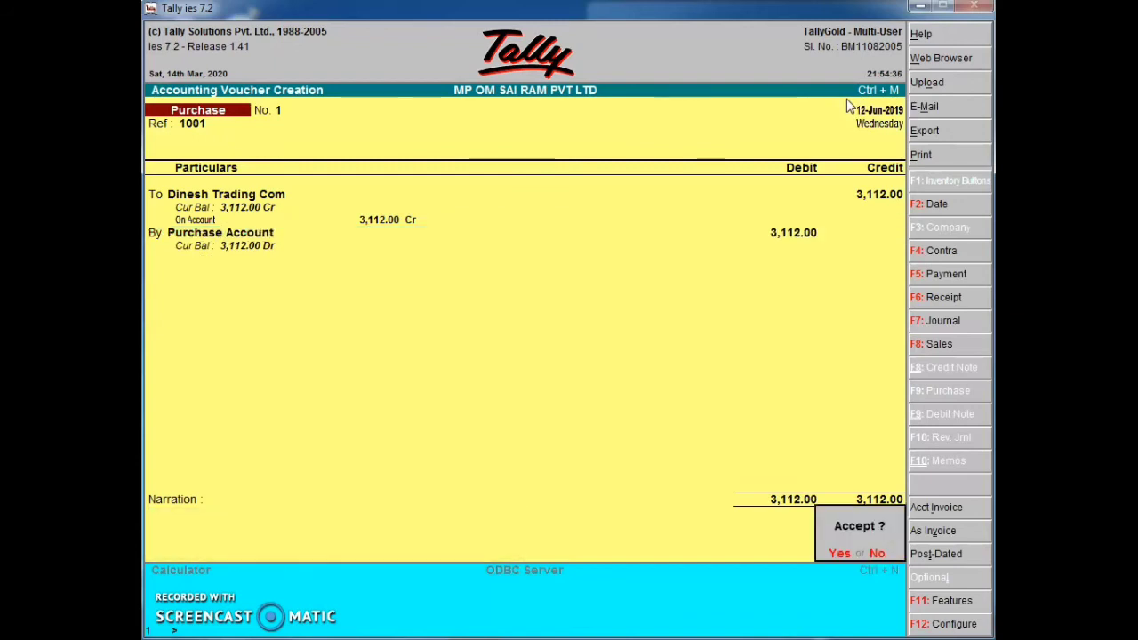
pyautogui.press('y')
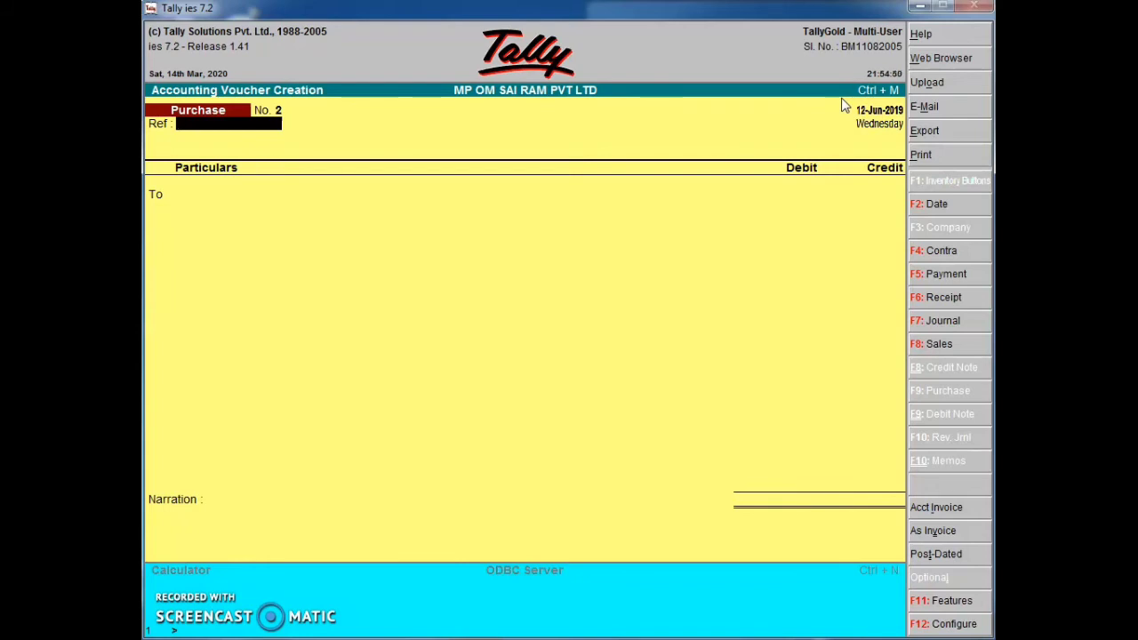
# Give the second purchase voucher reference 1002 and credit Cash with 1,119
pyautogui.write('1002')
pyautogui.press('Return')
pyautogui.write('Cash')
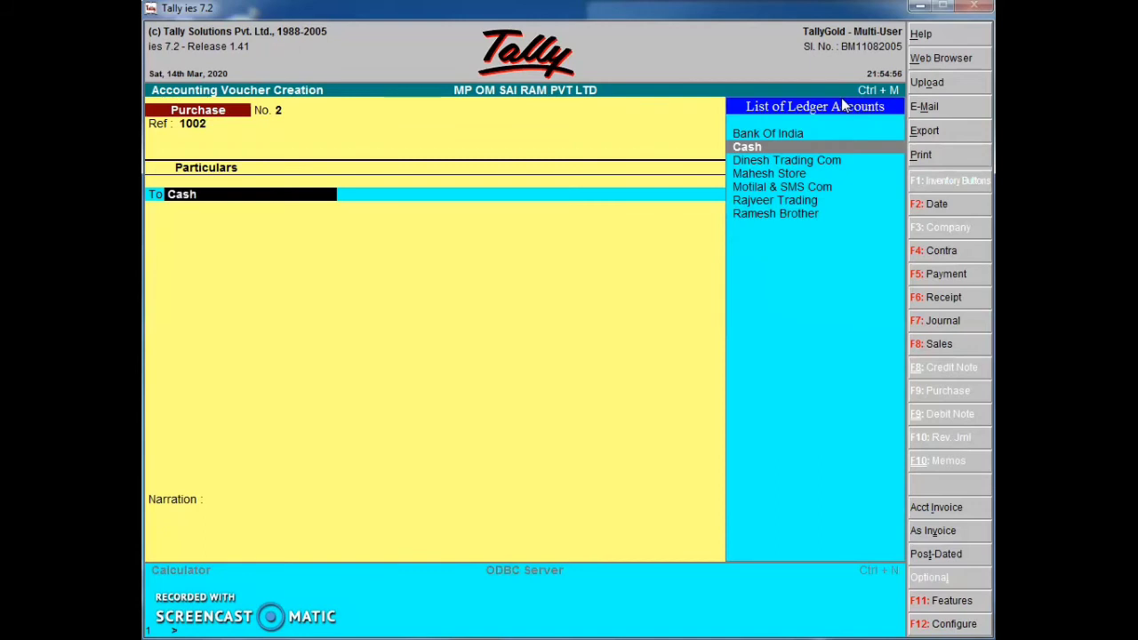
pyautogui.press('Return')
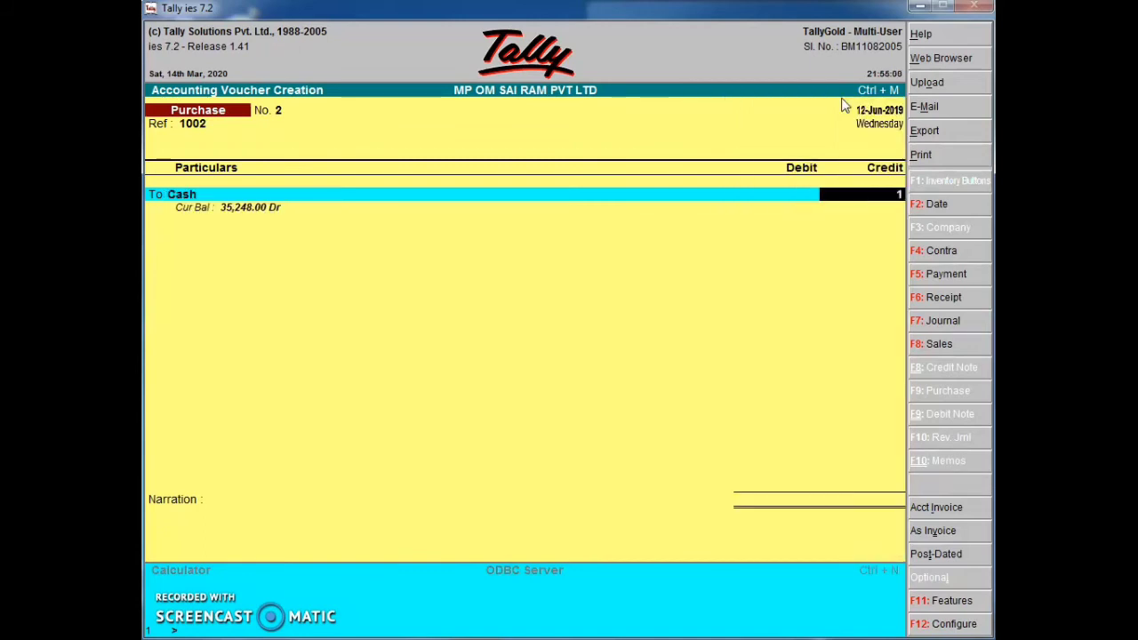
pyautogui.write('1119')
pyautogui.press('Return')
# Debit the Purchase Account with 1,119, leave the narration blank and save the voucher
pyautogui.press('Return')
pyautogui.press('Return')
pyautogui.press('Return')
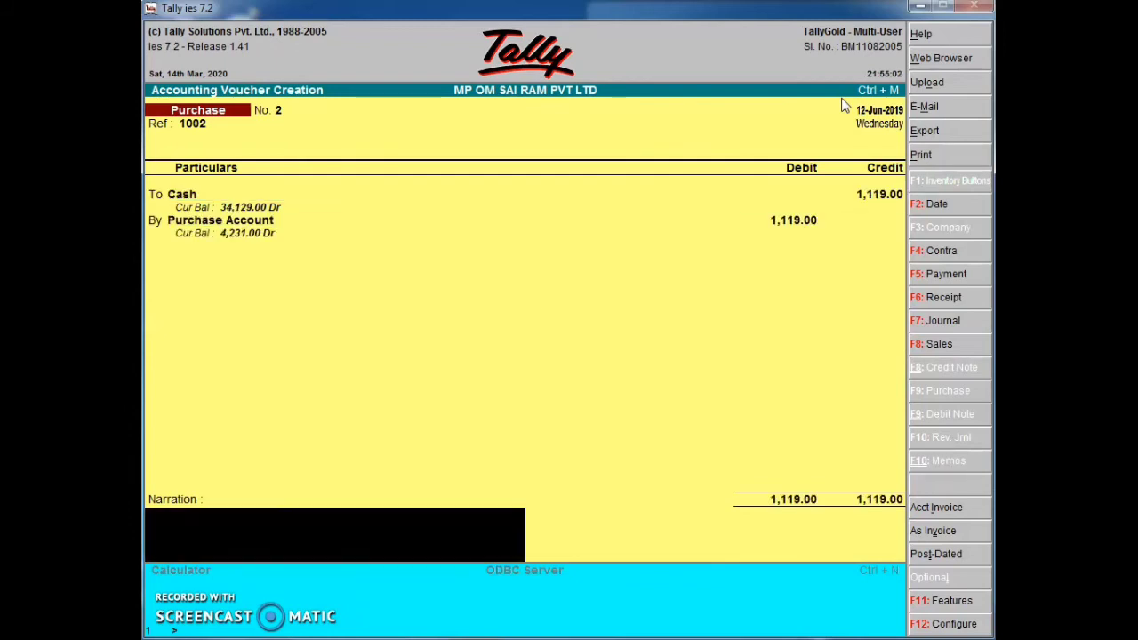
pyautogui.press('Return')
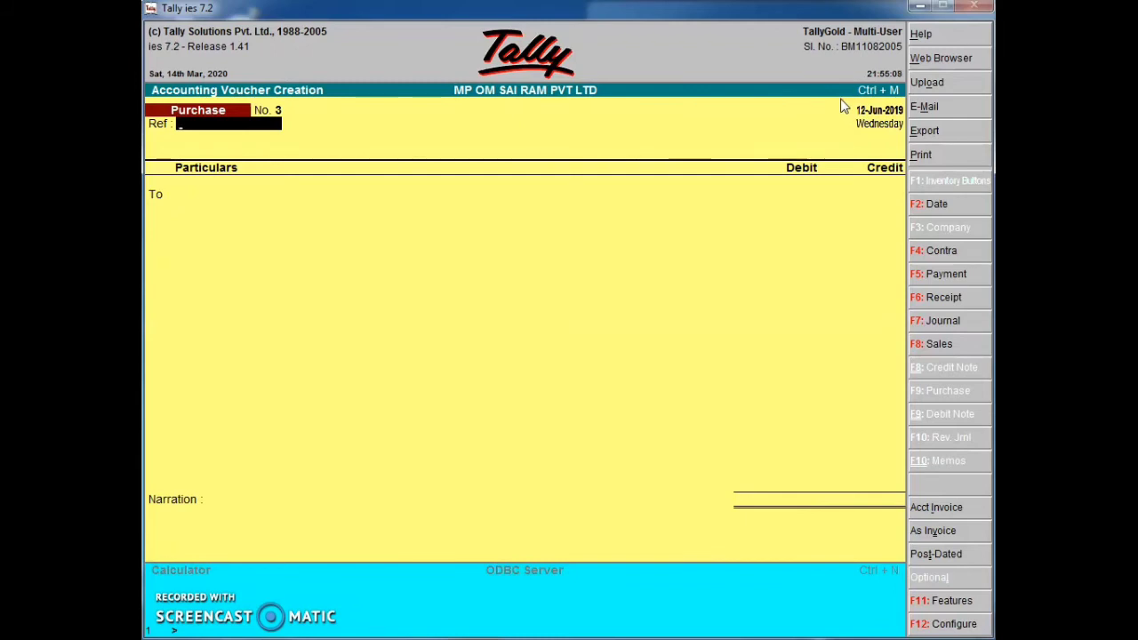
# Give the third purchase voucher reference 1003 and select Ramesh Brother as the credited ledger
pyautogui.write('ra')
pyautogui.press('BackSpace')
pyautogui.press('BackSpace')
pyautogui.write('1003')
pyautogui.press('Return')
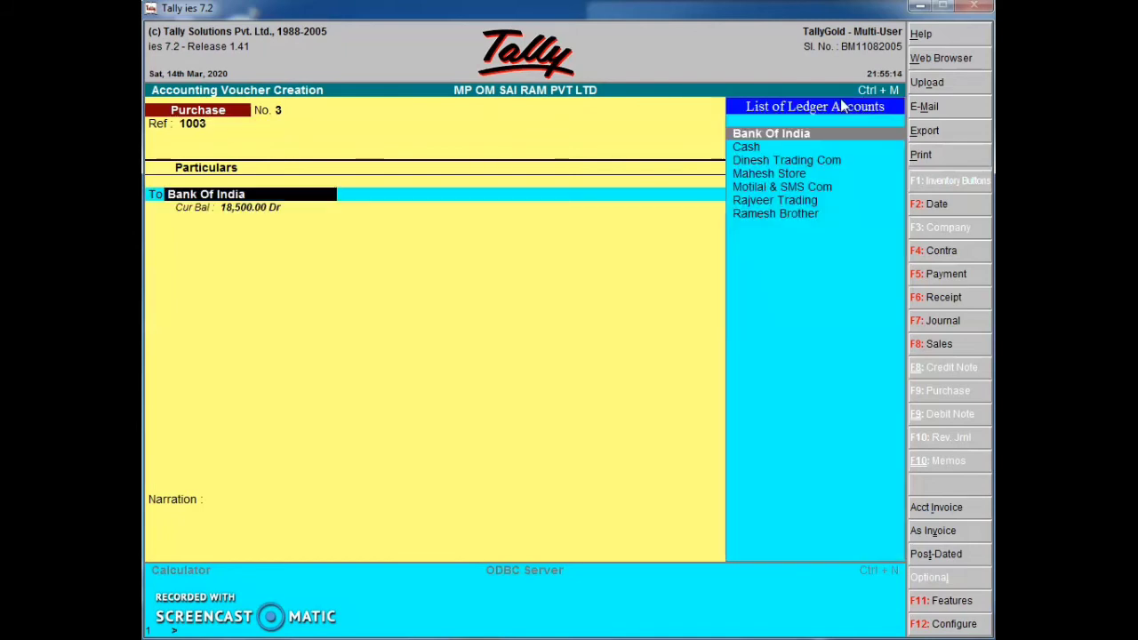
pyautogui.write('Ra')
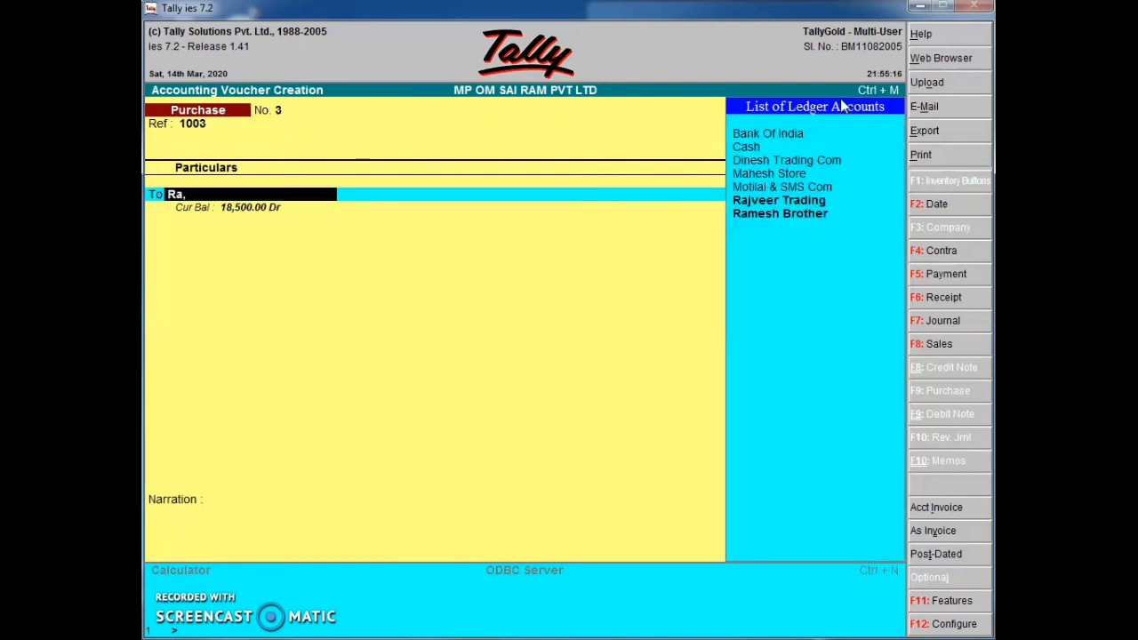
pyautogui.write(',')
pyautogui.press('BackSpace')
pyautogui.write('mesh')
pyautogui.press('Return')
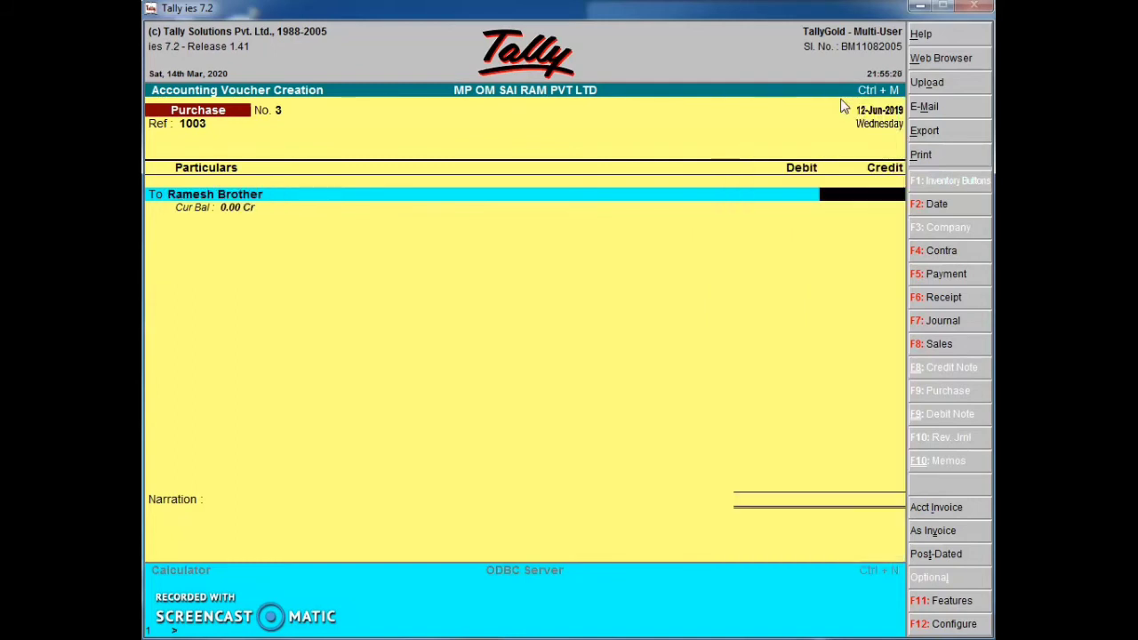
# Credit Ramesh Brother with 4,312 and set its bill-wise adjustment method to On Account
pyautogui.write('4,3')
pyautogui.write('12')
pyautogui.press('Return')
pyautogui.press('Down')
pyautogui.press('Return')
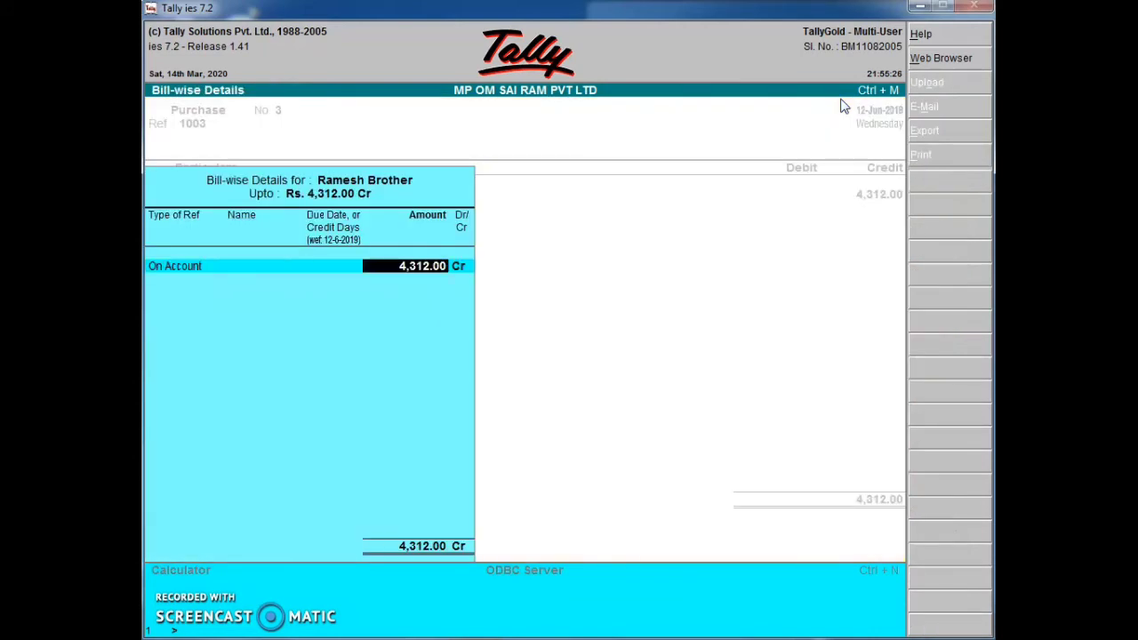
pyautogui.press('Return')
pyautogui.press('Return')
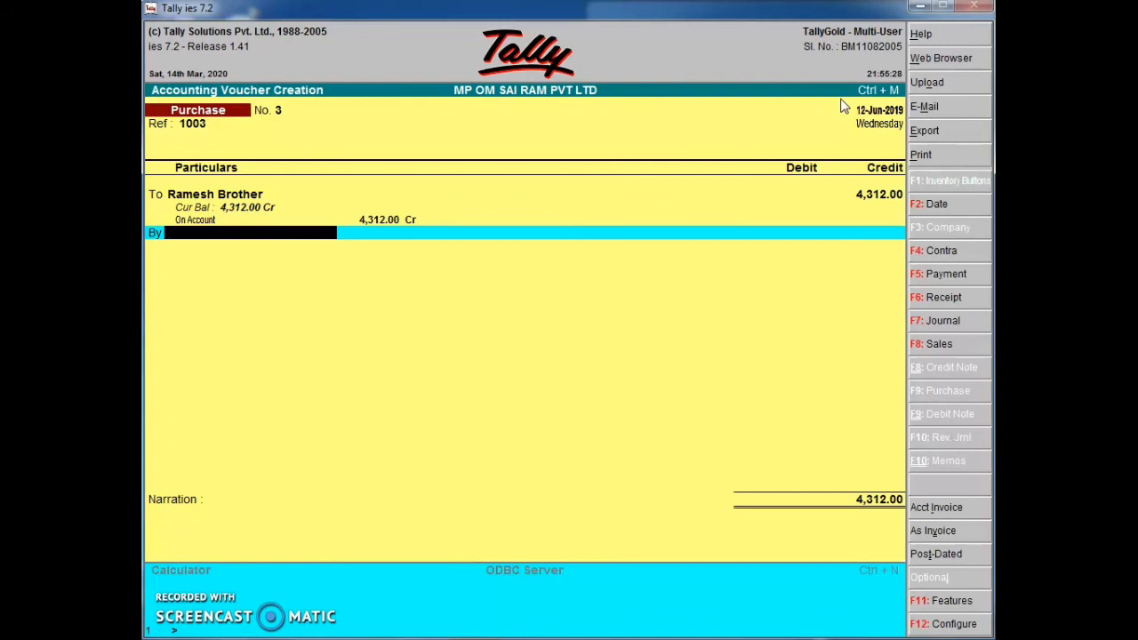
# Debit the Purchase Account with 4,312, leave the narration blank and save the voucher
pyautogui.write('pur')
pyautogui.press('Return')
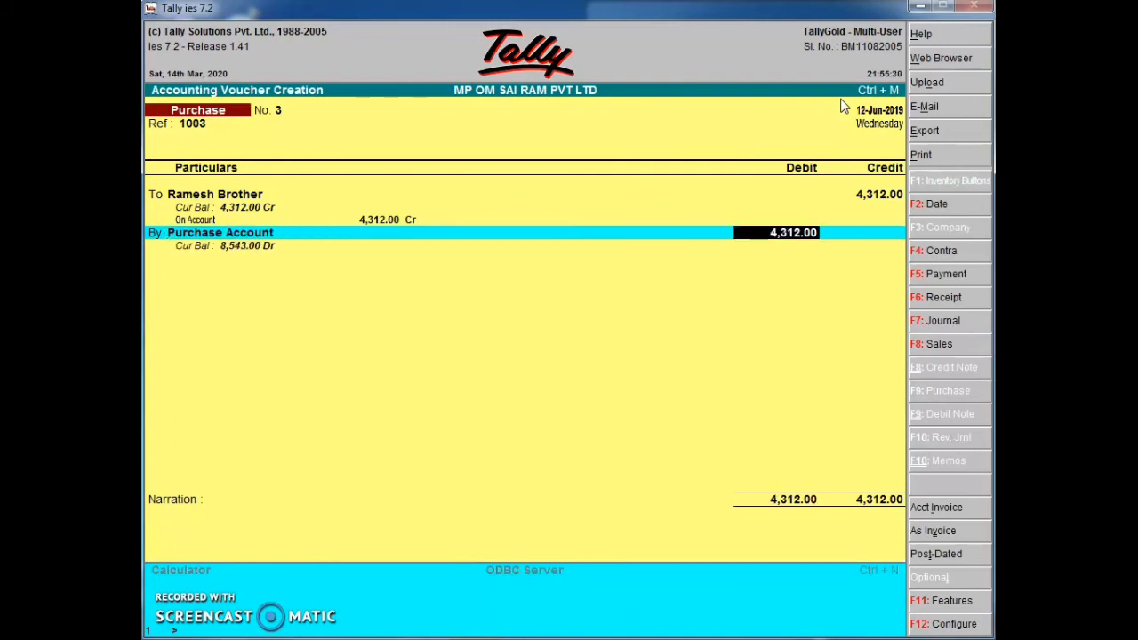
pyautogui.press('Return')
pyautogui.press('Return')
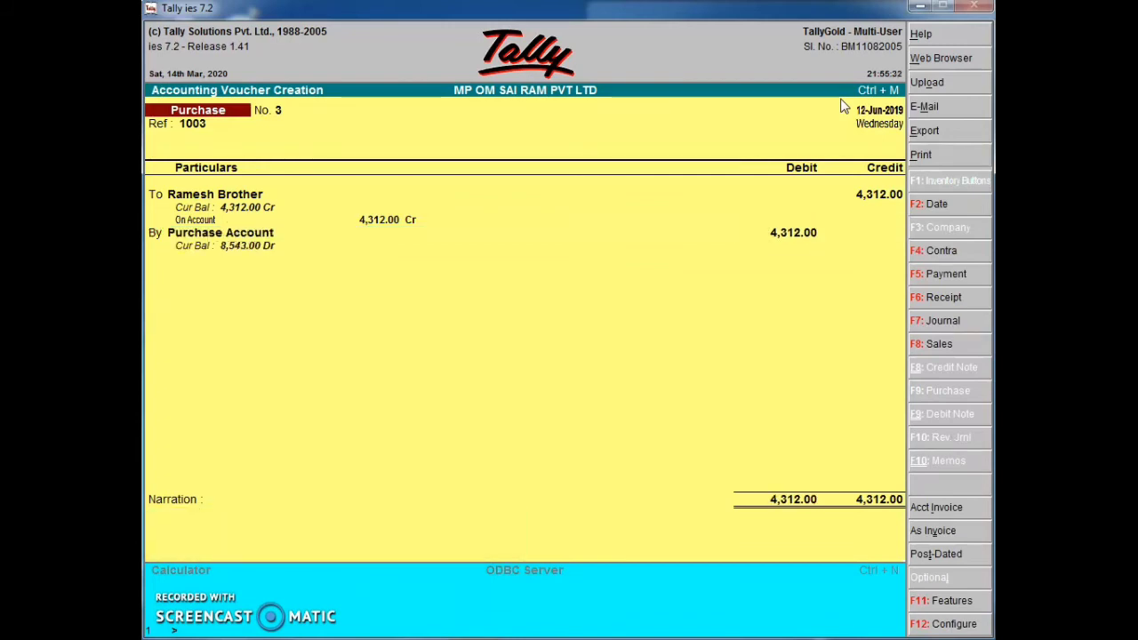
pyautogui.press('Return')
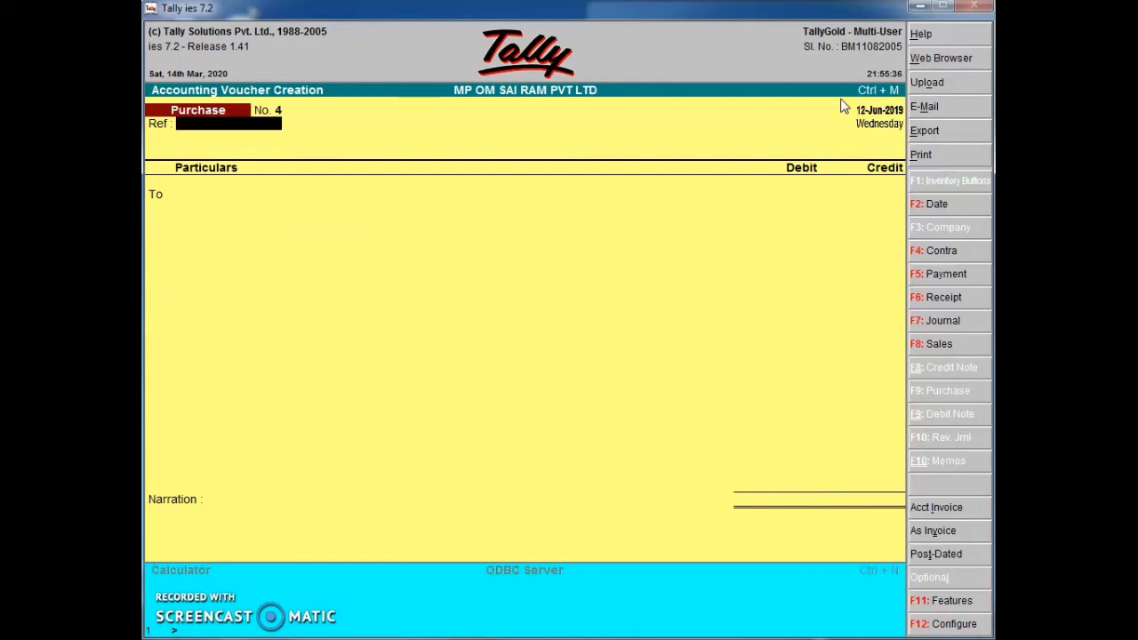
# Set the fourth purchase voucher's reference to 1005
pyautogui.write('100')
pyautogui.write('4')
pyautogui.press('Return')
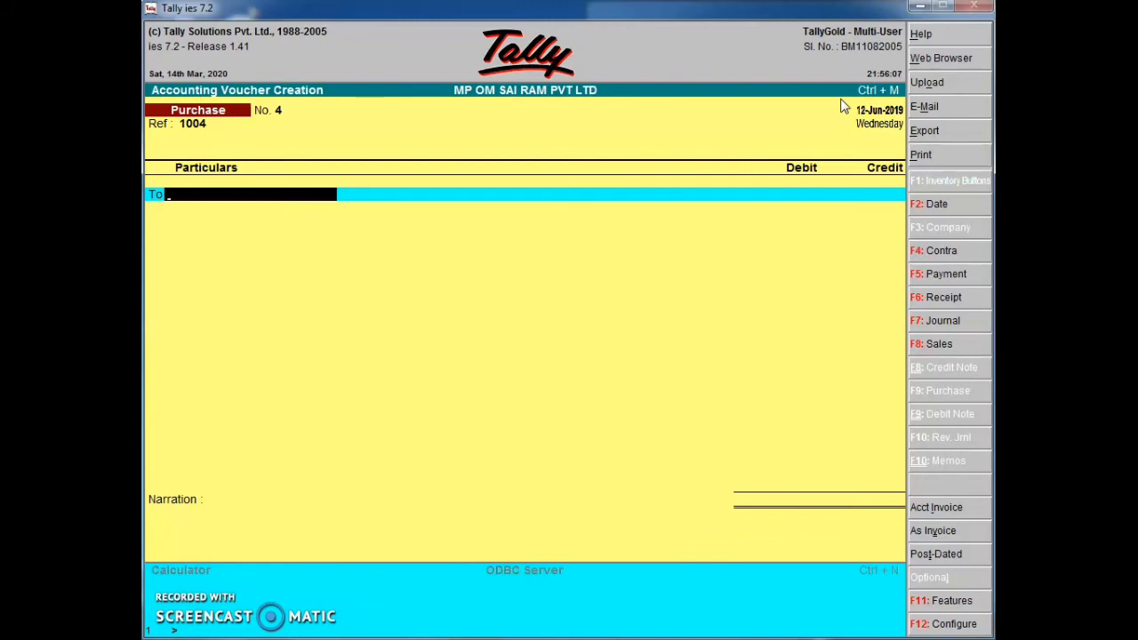
pyautogui.press('BackSpace')
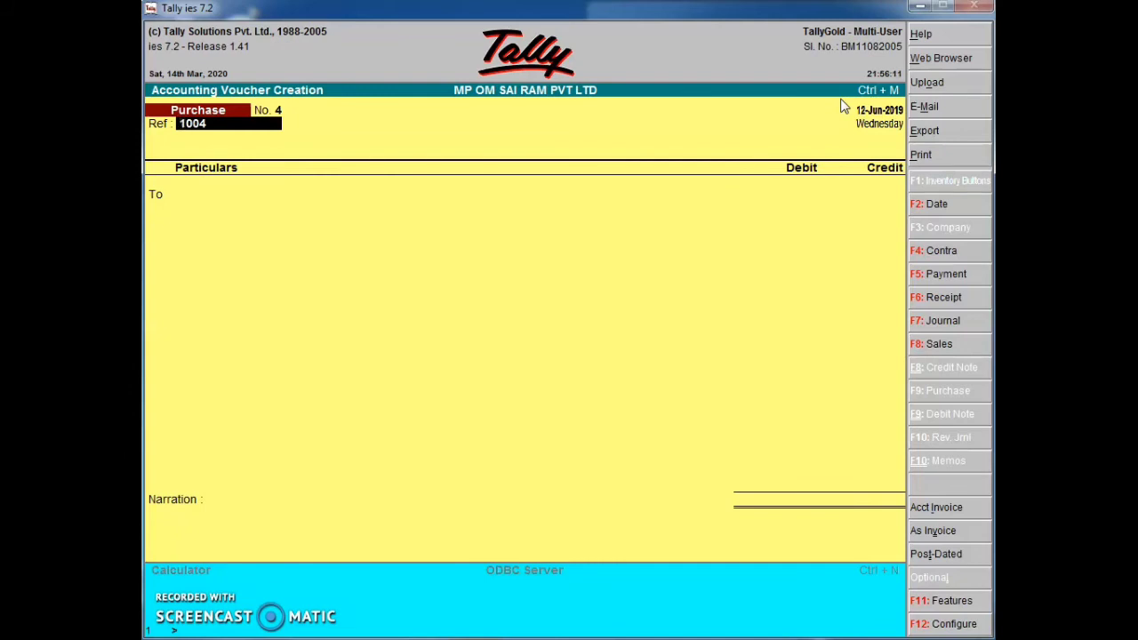
pyautogui.press('Right')
pyautogui.press('Right')
pyautogui.press('Right')
pyautogui.press('Delete')
pyautogui.write('5')
pyautogui.press('Return')
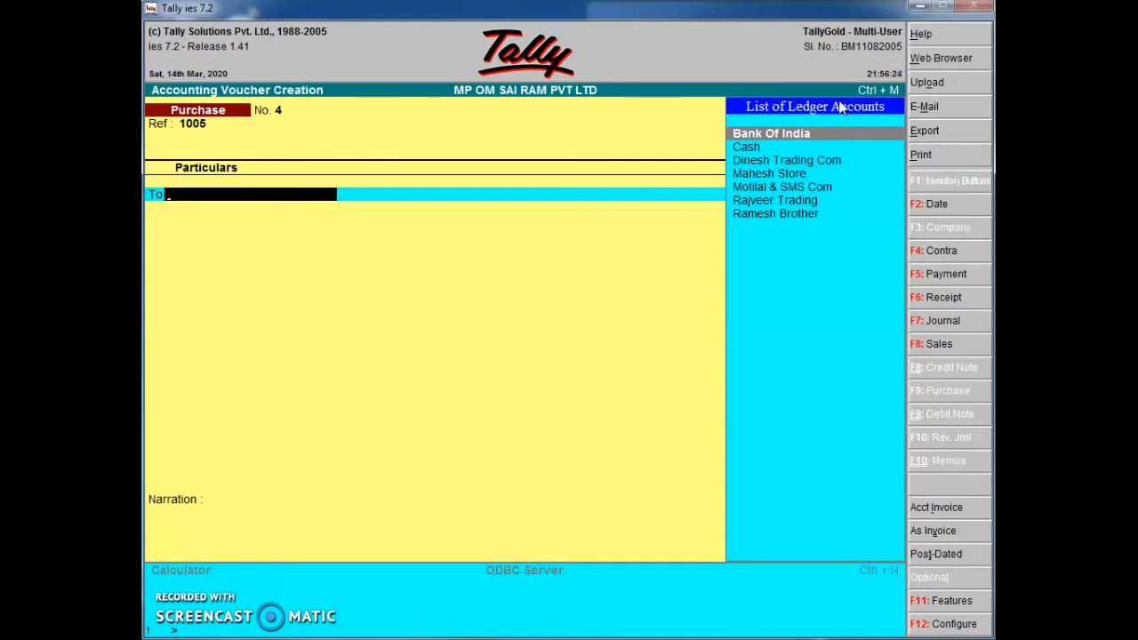
# Credit Cash with 2,312 in the fourth purchase voucher
pyautogui.write('Cas')
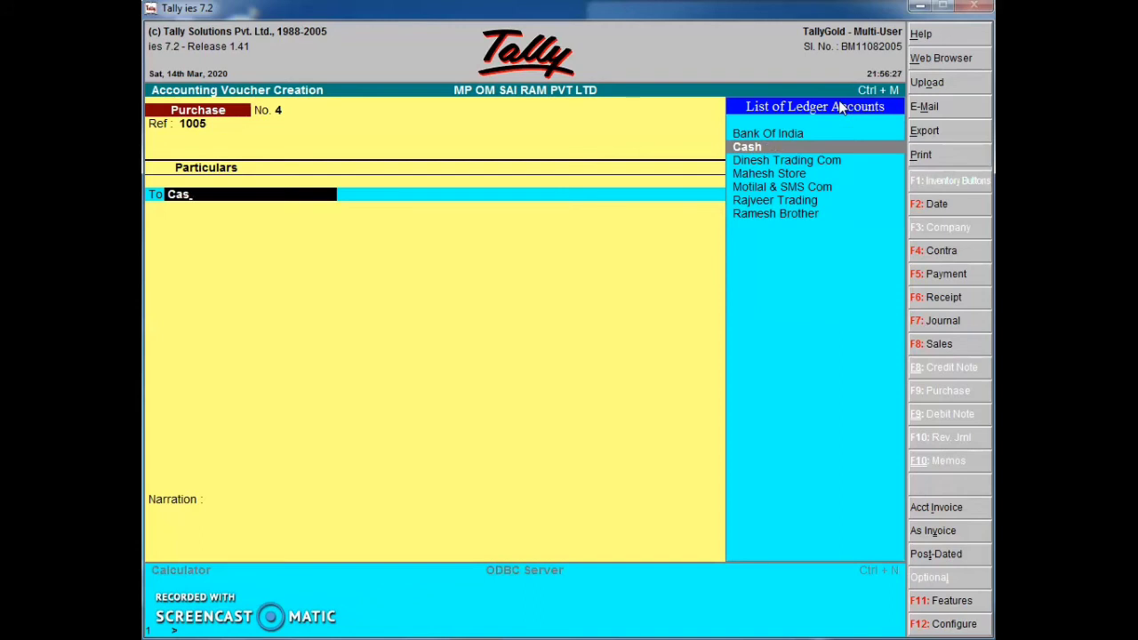
pyautogui.press('Return')
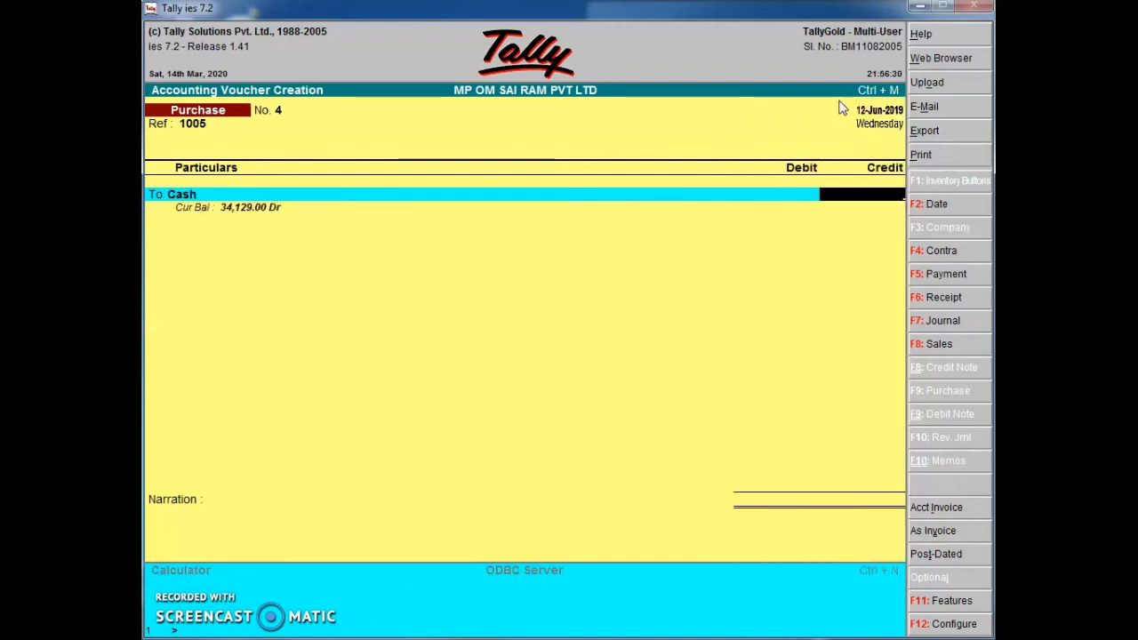
pyautogui.write('2312')
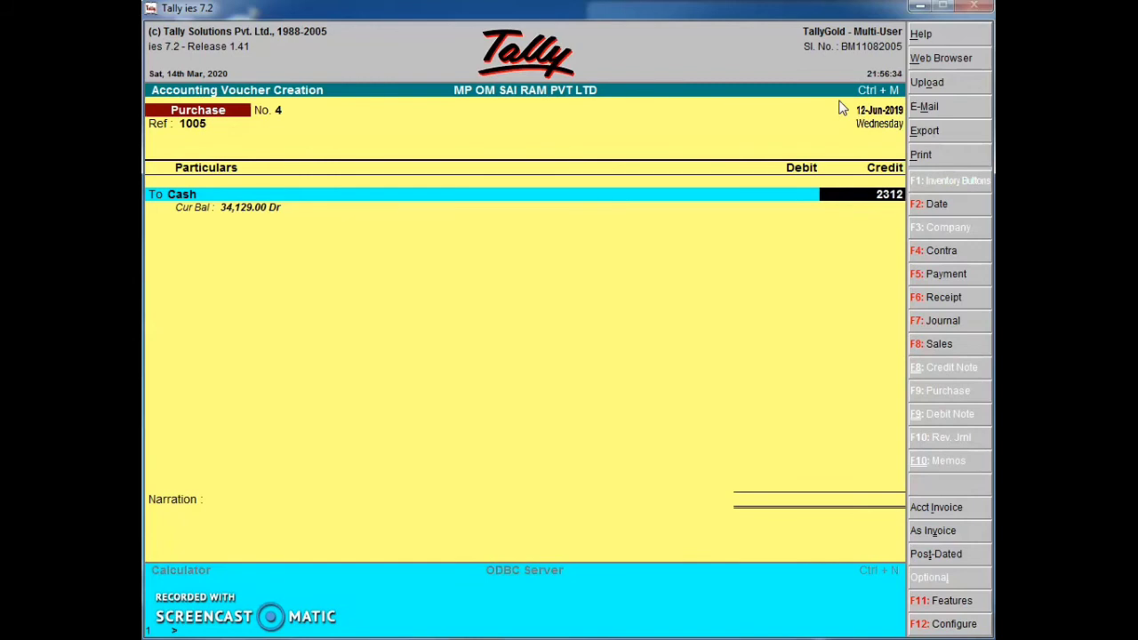
pyautogui.press('Return')
# Debit the Purchase Account with 2,312, leave the narration blank and save the voucher
pyautogui.press('Return')
pyautogui.press('Return')
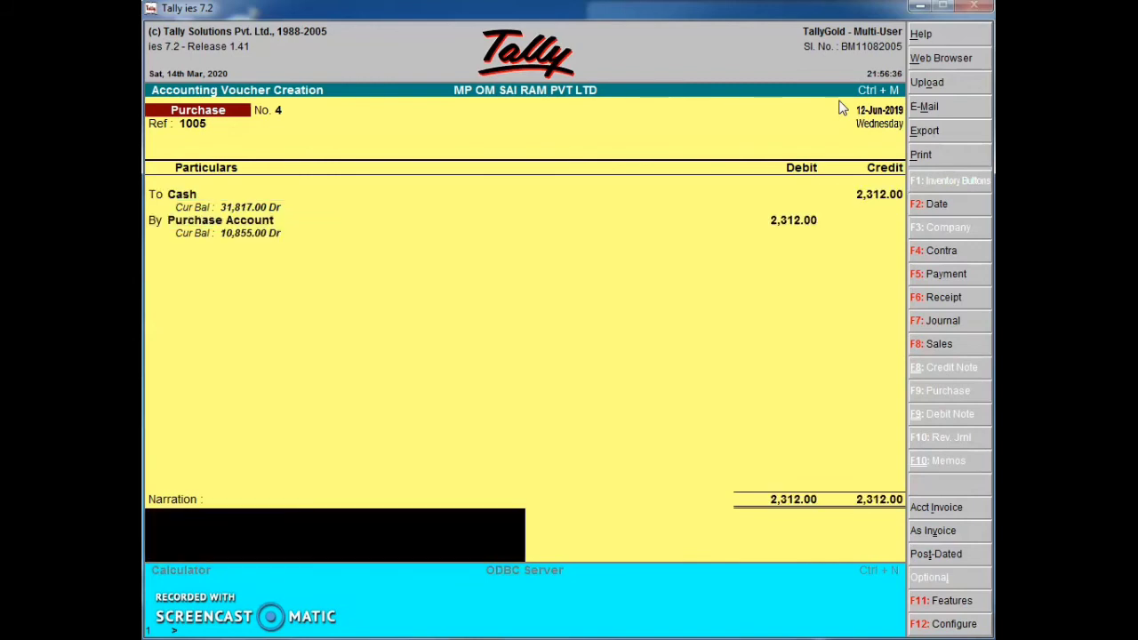
pyautogui.press('Return')
pyautogui.press('Return')
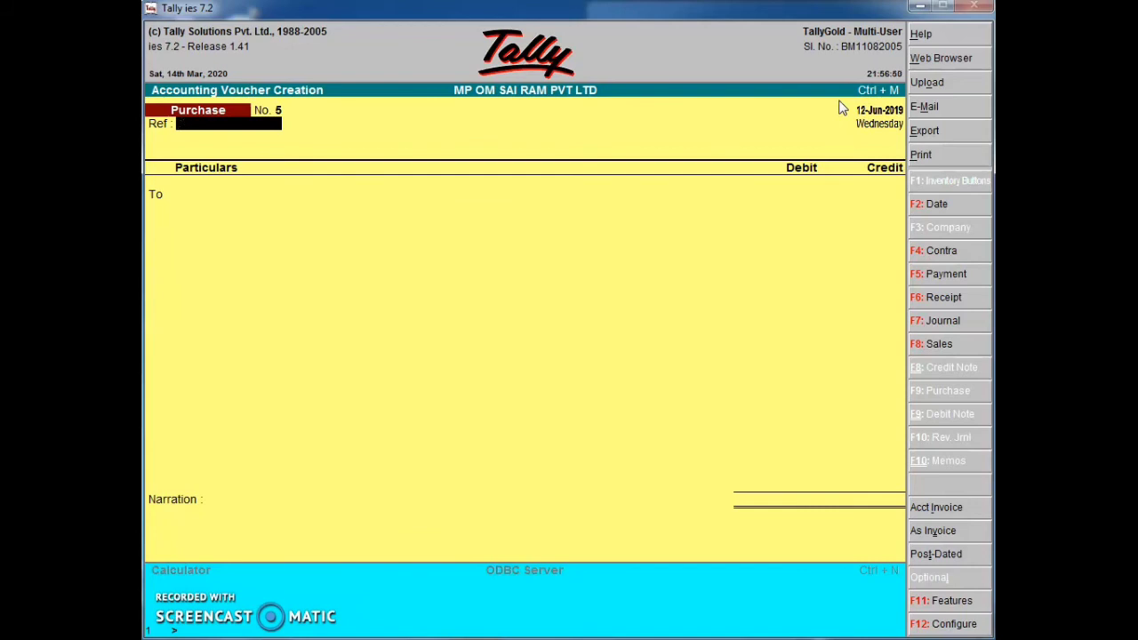
# Open the Day Book and review the vouchers for 12-Jun-2019 down to the last purchase, and return to the Gateway of Tally
pyautogui.press('Escape')
pyautogui.press('y')
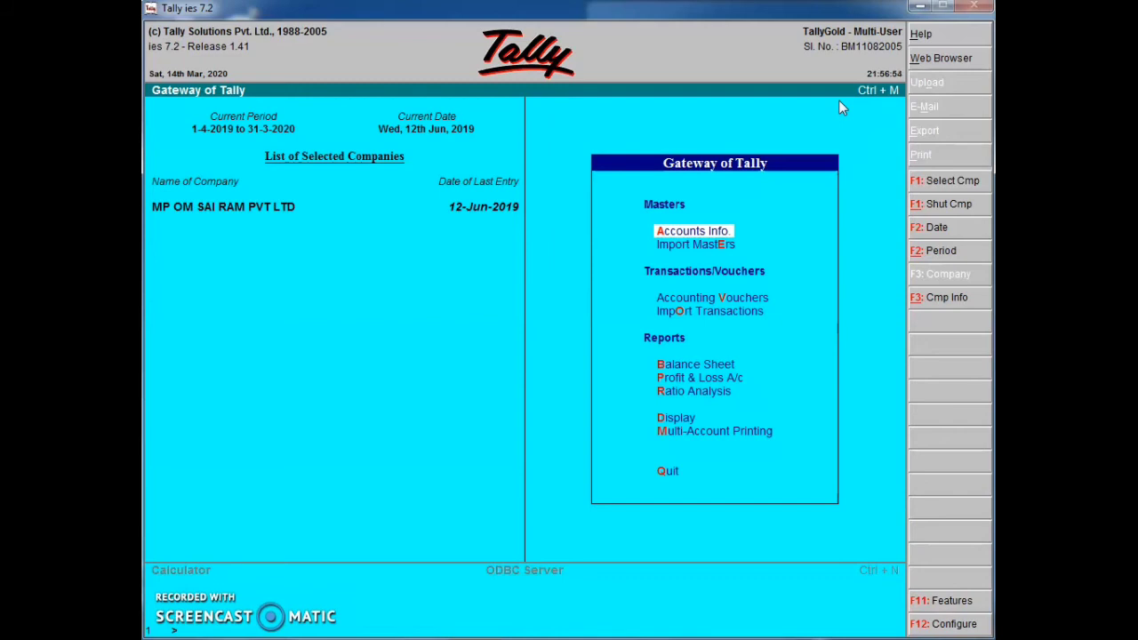
pyautogui.press('Escape')
pyautogui.press('n')
pyautogui.press('d')
pyautogui.press('y')
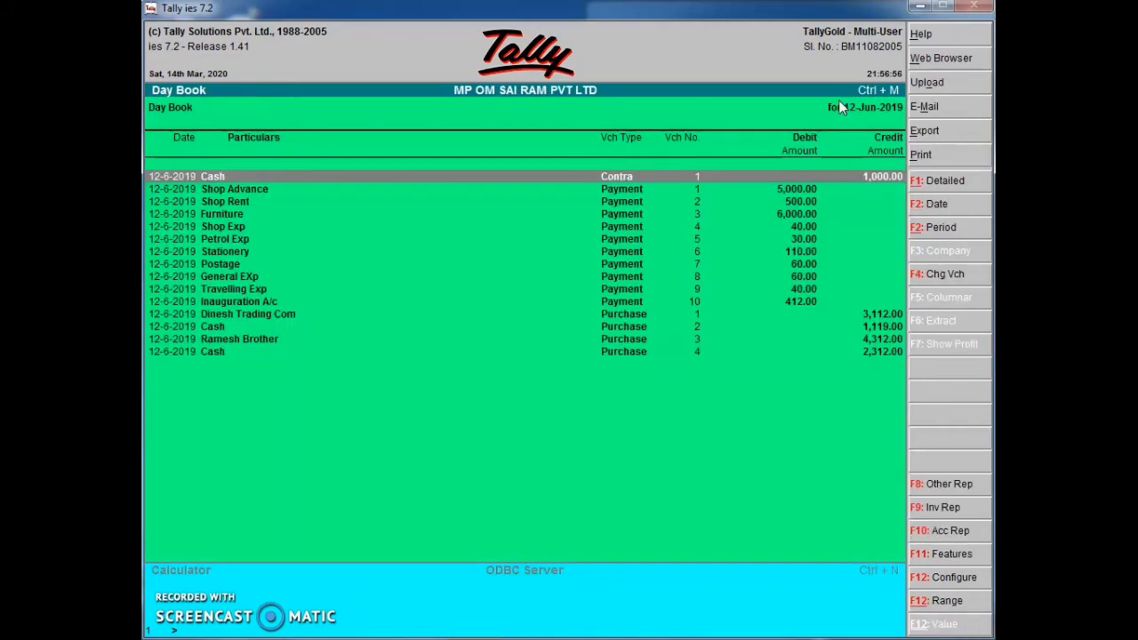
pyautogui.press('Down')
pyautogui.press('Down')
pyautogui.press('Down')
pyautogui.press('Down')
pyautogui.press('Down')
pyautogui.press('Down')
pyautogui.press('Down')
pyautogui.press('Down')
pyautogui.press('Down')
pyautogui.press('Down')
pyautogui.press('Down')
pyautogui.press('Down')
pyautogui.press('Down')
pyautogui.press('Down')
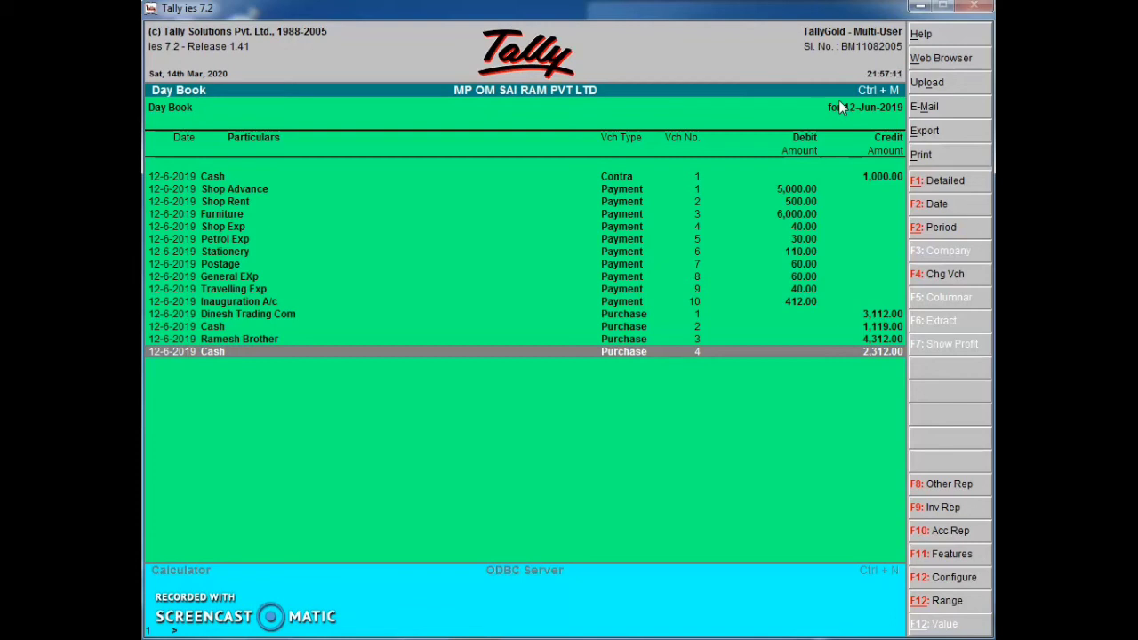
pyautogui.press('Escape')
pyautogui.press('Escape')
pyautogui.press('Escape')
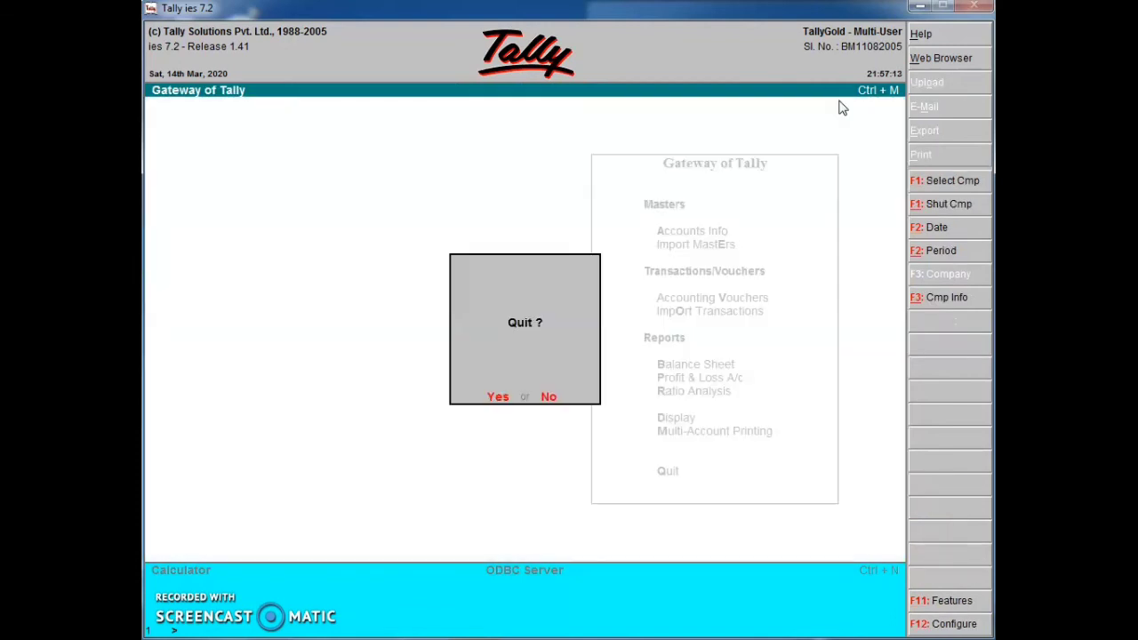
pyautogui.press('n')
# Start the fifth purchase voucher with reference 1005 and credit Motilal & SMS Com with 1,905
pyautogui.press('v')
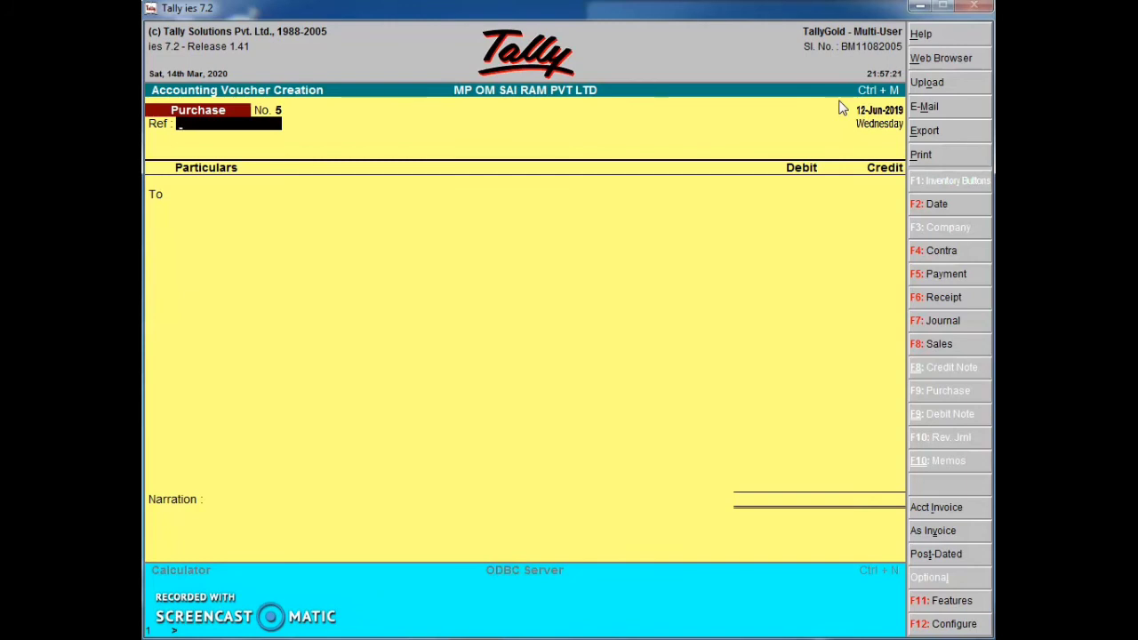
pyautogui.write('1005')
pyautogui.press('Return')
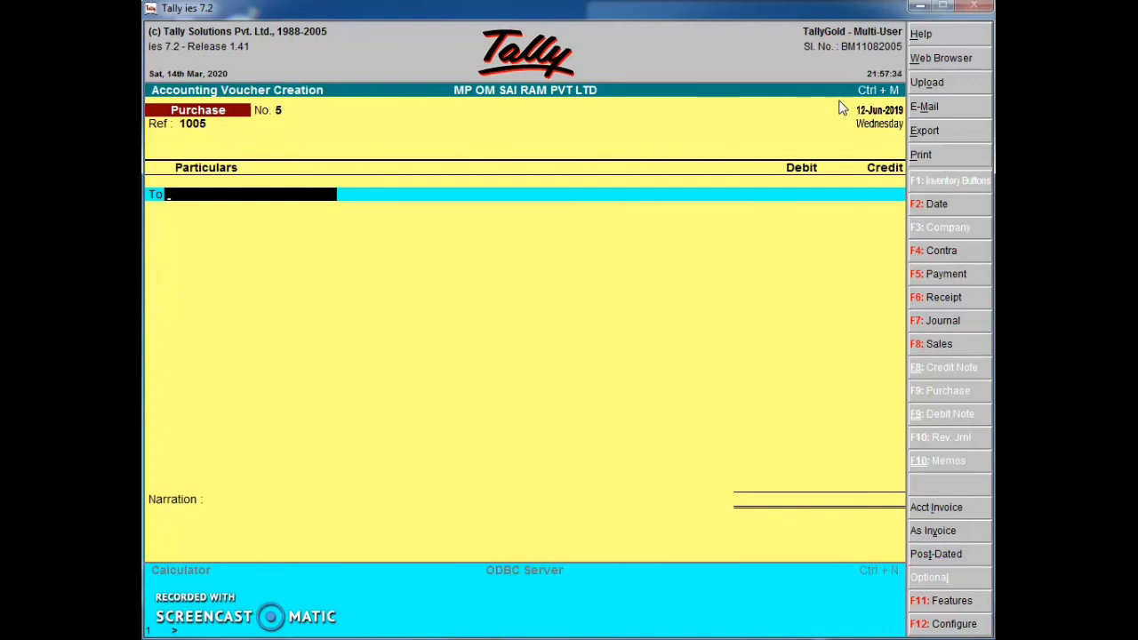
pyautogui.write('Moti')
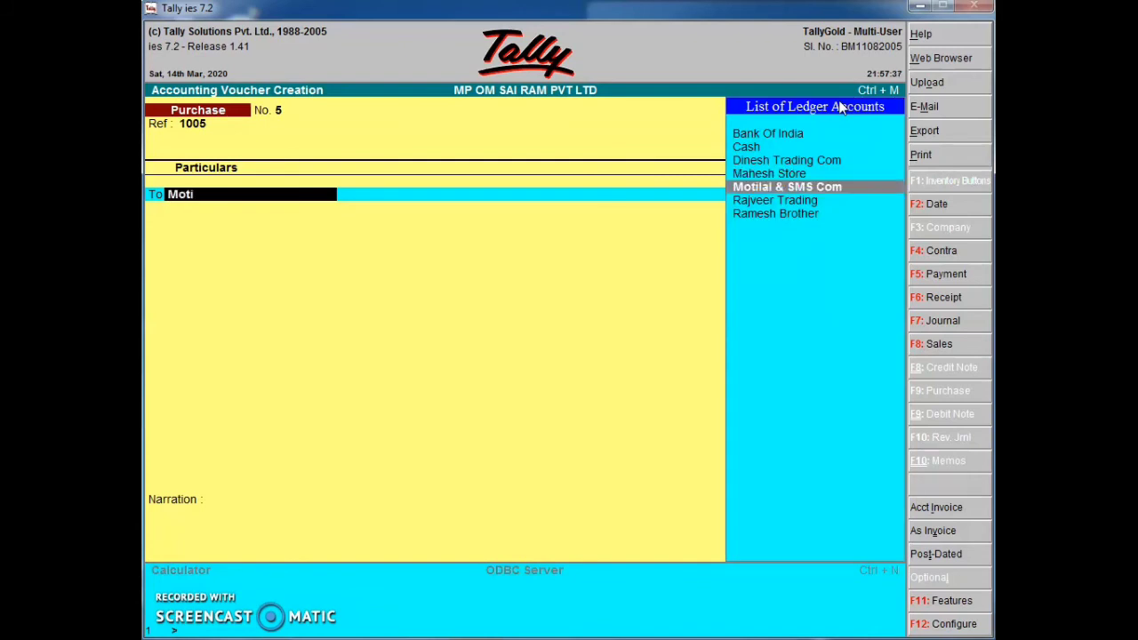
pyautogui.press('Return')
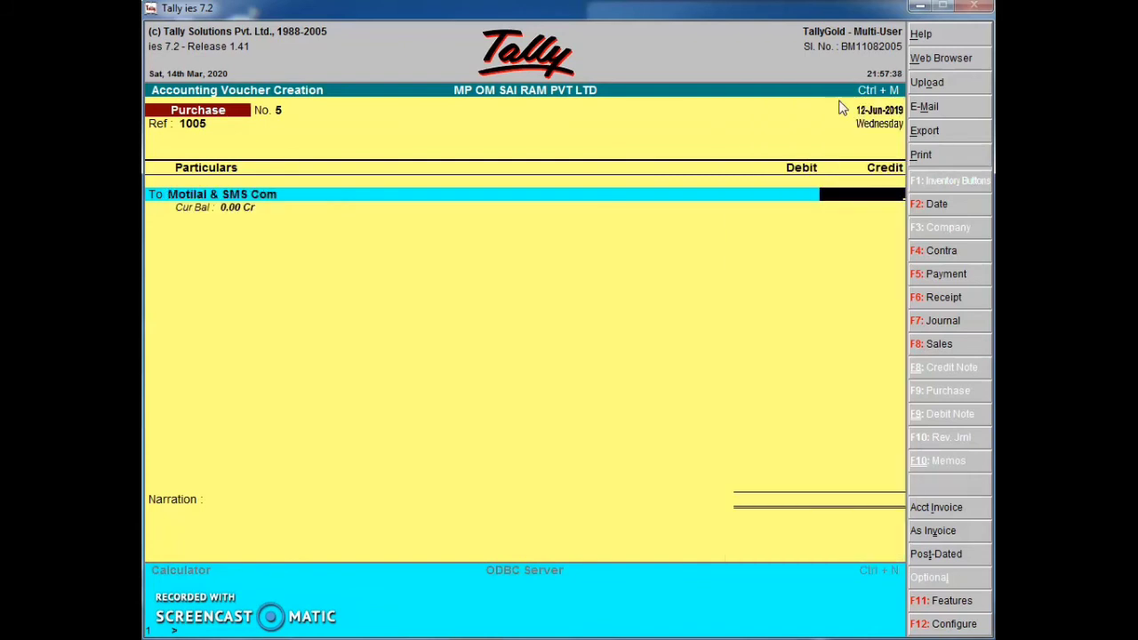
pyautogui.write('1905')
pyautogui.press('Return')
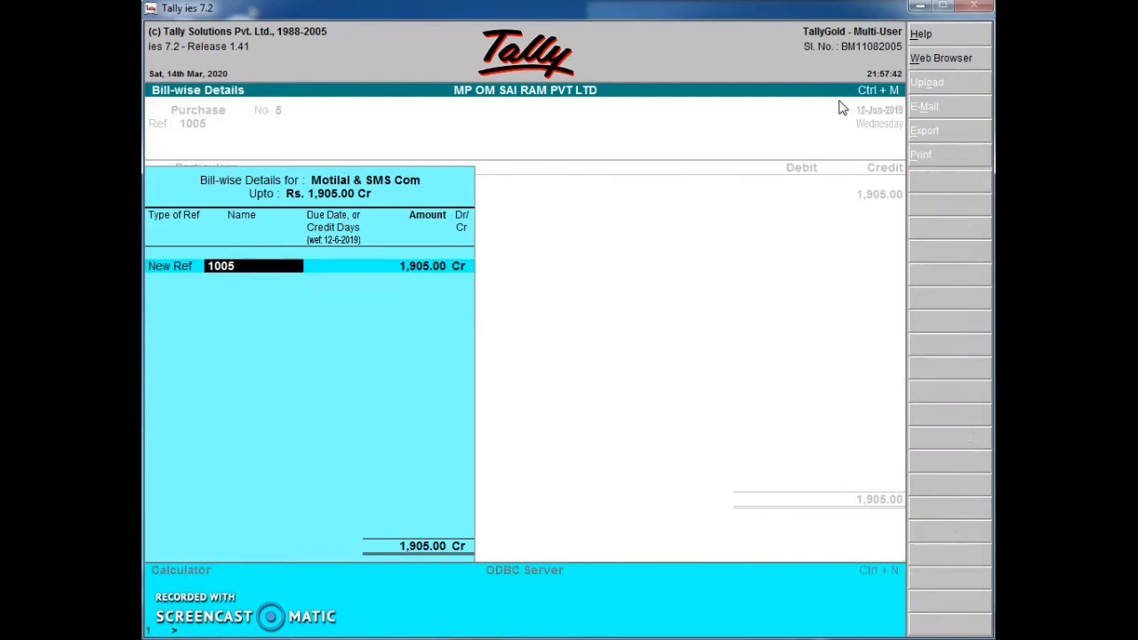
# Set the bill-wise adjustment method for Motilal & SMS Com's 1,905 to On Account and choose the Purchase Account for the debit
pyautogui.press('BackSpace')
pyautogui.press('Down')
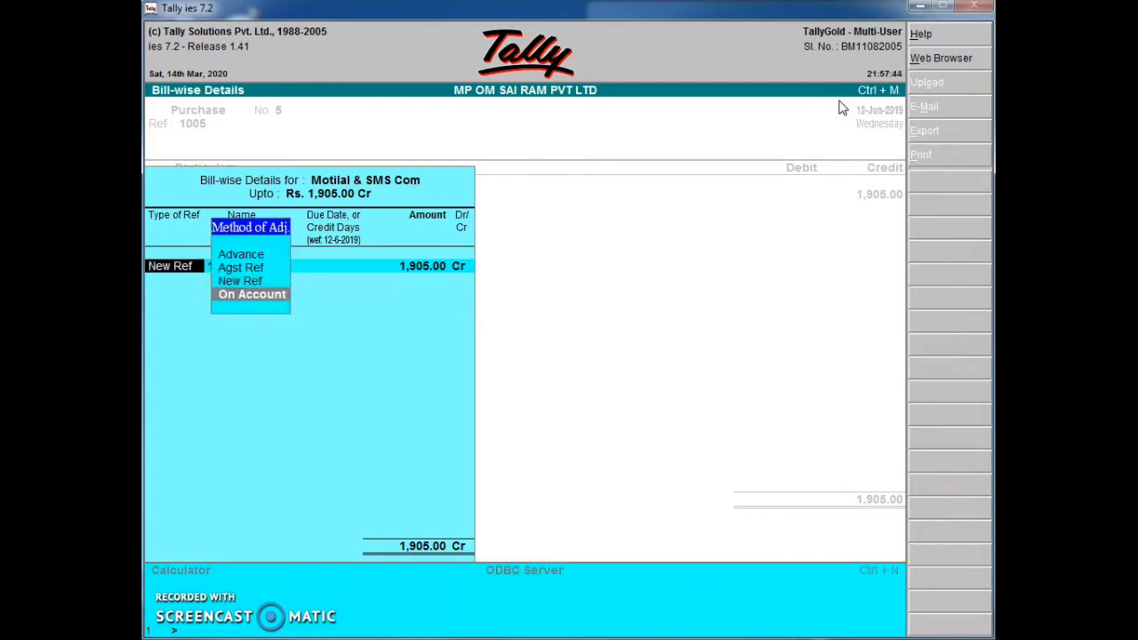
pyautogui.press('Return')
pyautogui.press('Return')
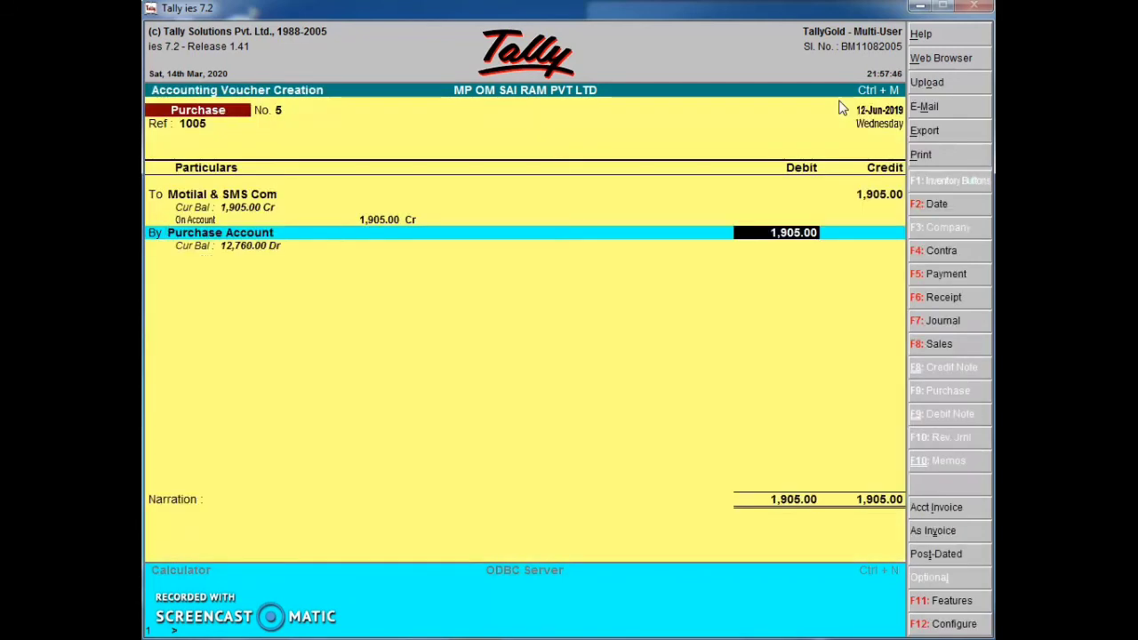
# Accept the Purchase Account debit of 1,905, leave the narration blank and save the voucher
pyautogui.press('Return')
pyautogui.press('Return')
pyautogui.press('y')
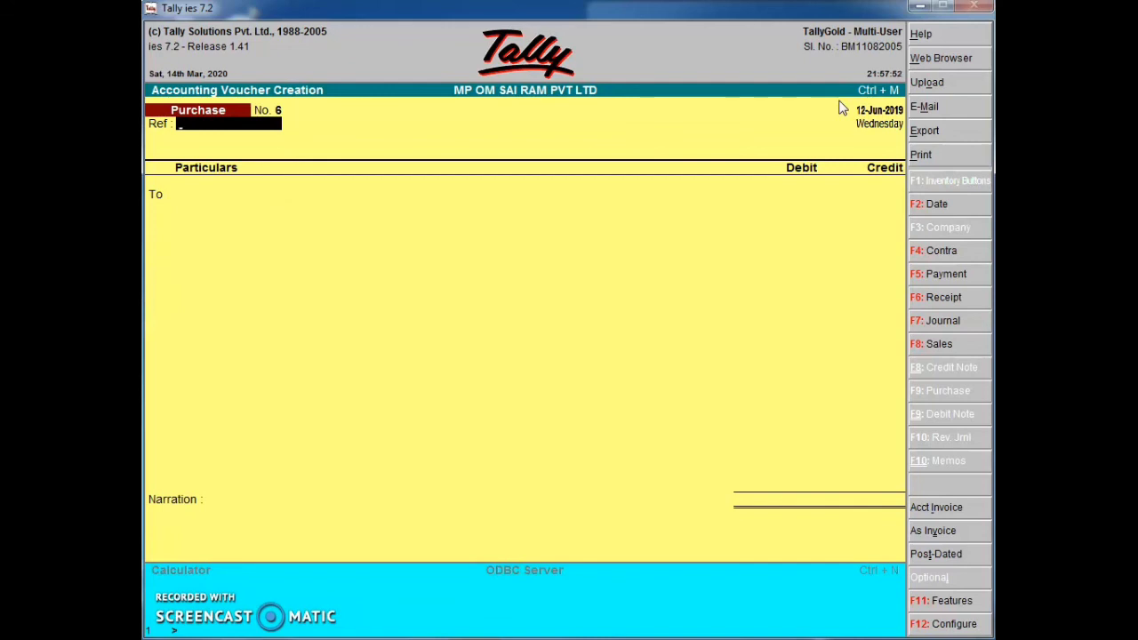
# Give the sixth purchase voucher reference 1006 and select Cash as the credited ledger
pyautogui.write('1006')
pyautogui.press('Return')
pyautogui.press('Return')
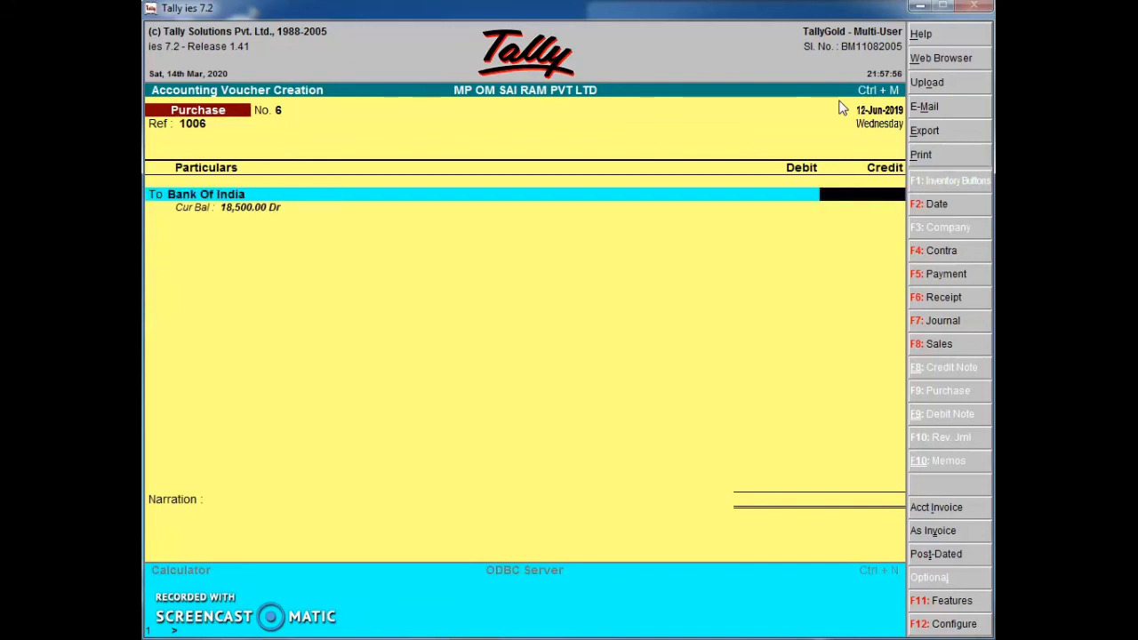
pyautogui.press('BackSpace')
pyautogui.write('Cas')
pyautogui.press('Return')
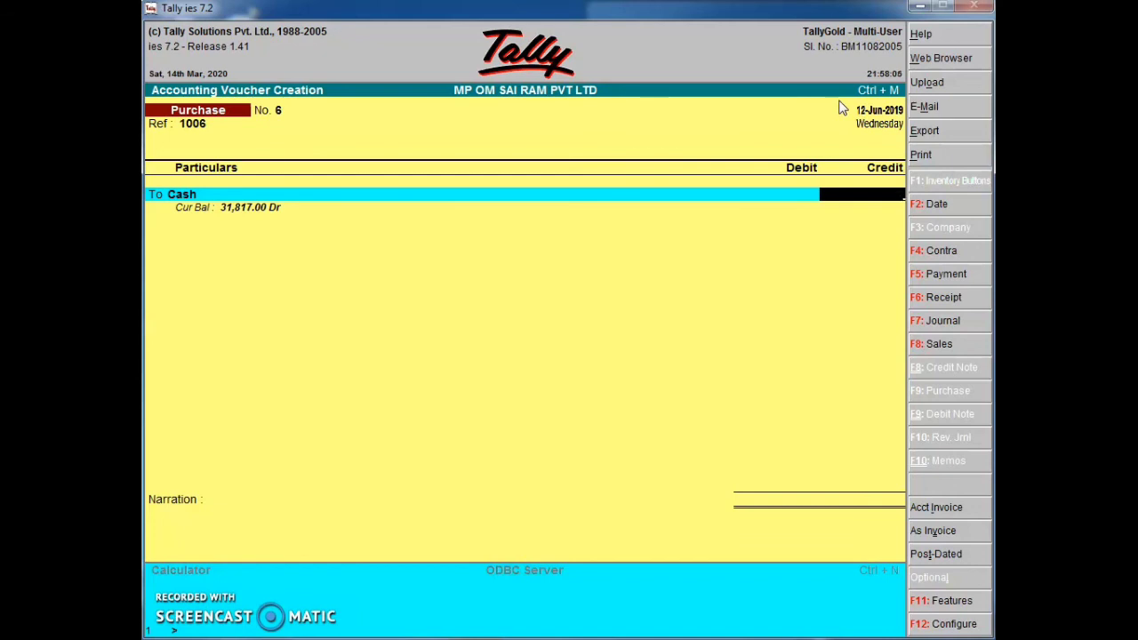
# Credit Cash with 2,118 and debit the Purchase Account with the same amount
pyautogui.write('2')
pyautogui.write('18')
pyautogui.press('Return')
pyautogui.press('Return')
pyautogui.press('Return')
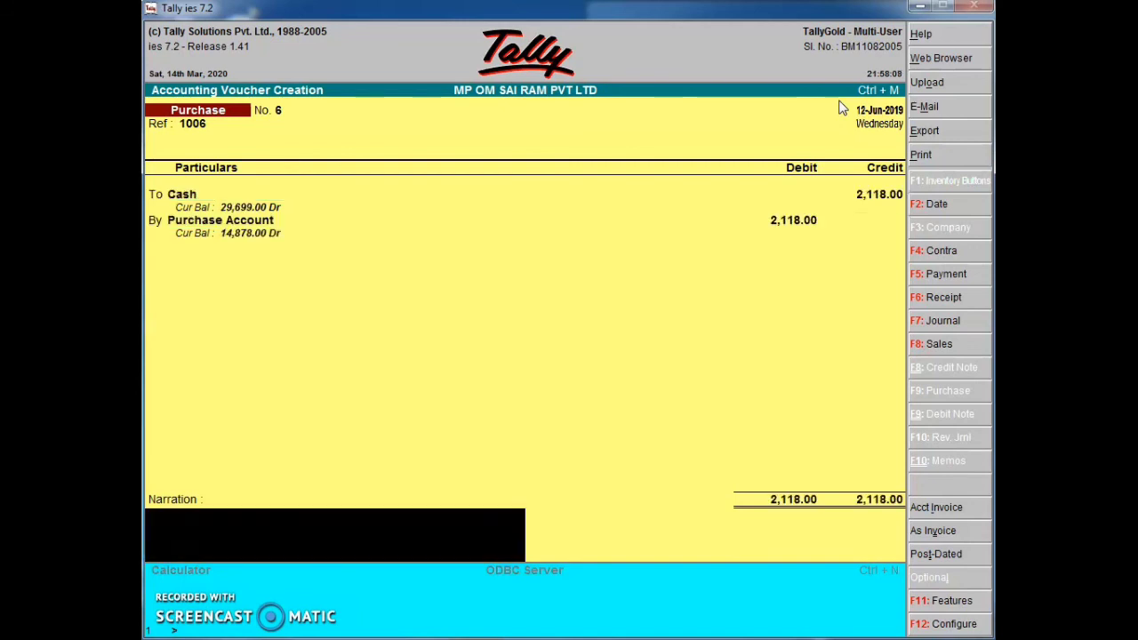
# Enter "rajveer tra" as the narration of the sixth purchase voucher and save it
pyautogui.write('rahv')
pyautogui.press('BackSpace')
pyautogui.press('BackSpace')
pyautogui.press('BackSpace')
pyautogui.press('BackSpace')
pyautogui.write('rajveer tra')
pyautogui.press('Return')
pyautogui.press('Return')
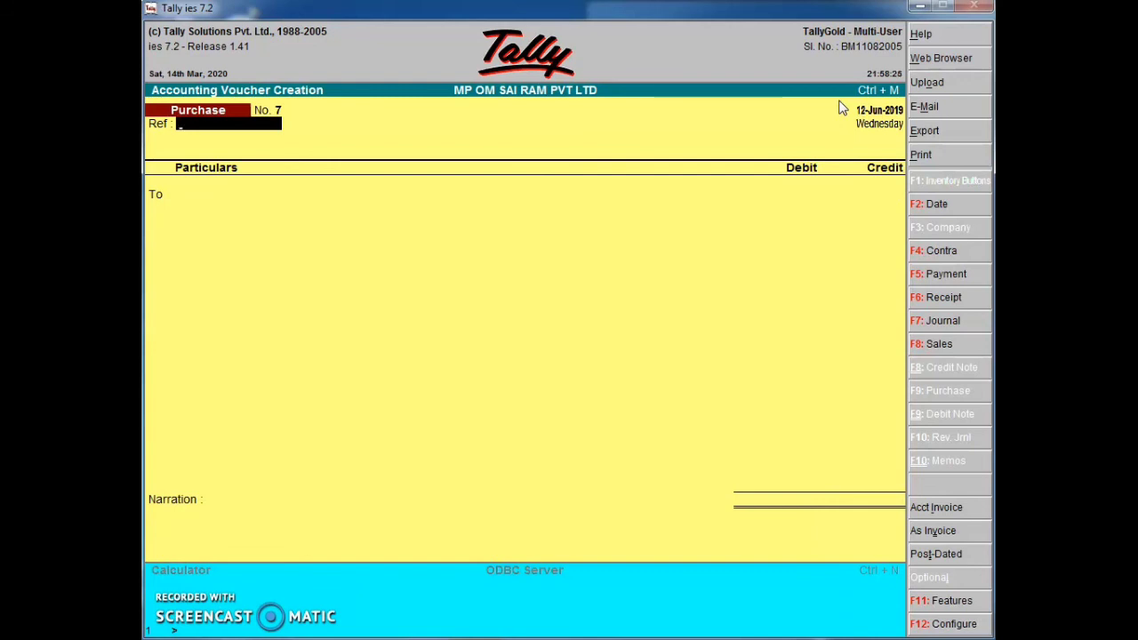
# Give the seventh purchase voucher reference 1007 and select Mahesh Store as the credited ledger
pyautogui.write('1000')
pyautogui.press('BackSpace')
pyautogui.write('7')
pyautogui.press('Return')
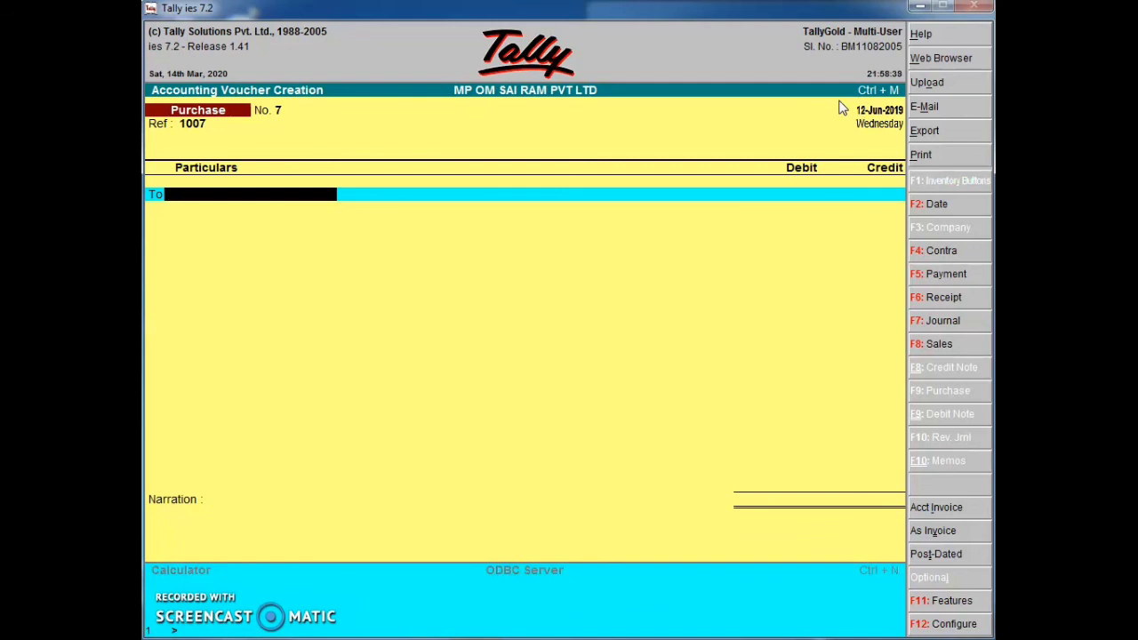
pyautogui.write('Ma')
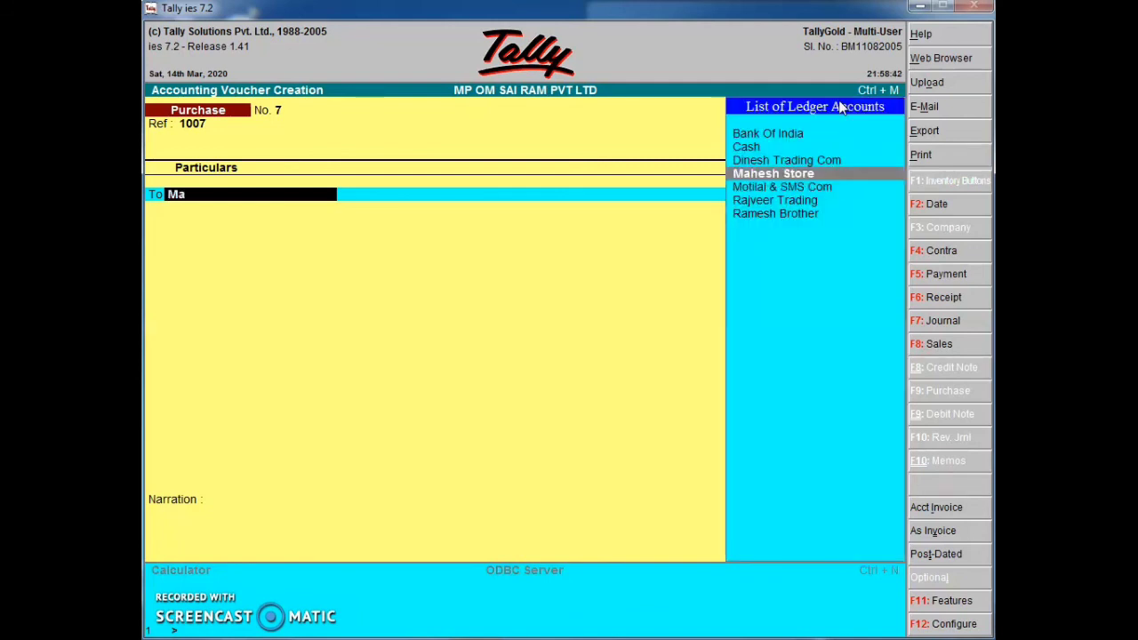
pyautogui.press('Return')
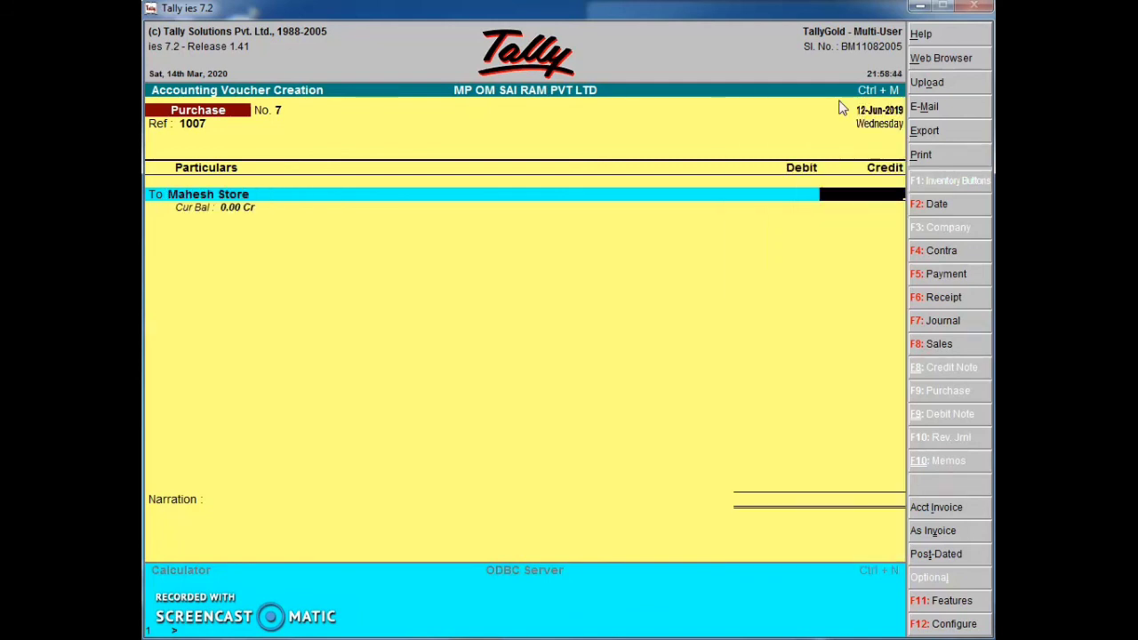
# Credit Mahesh Store with 713 and set its bill-wise reference type to On Account
pyautogui.write('713')
pyautogui.press('Return')
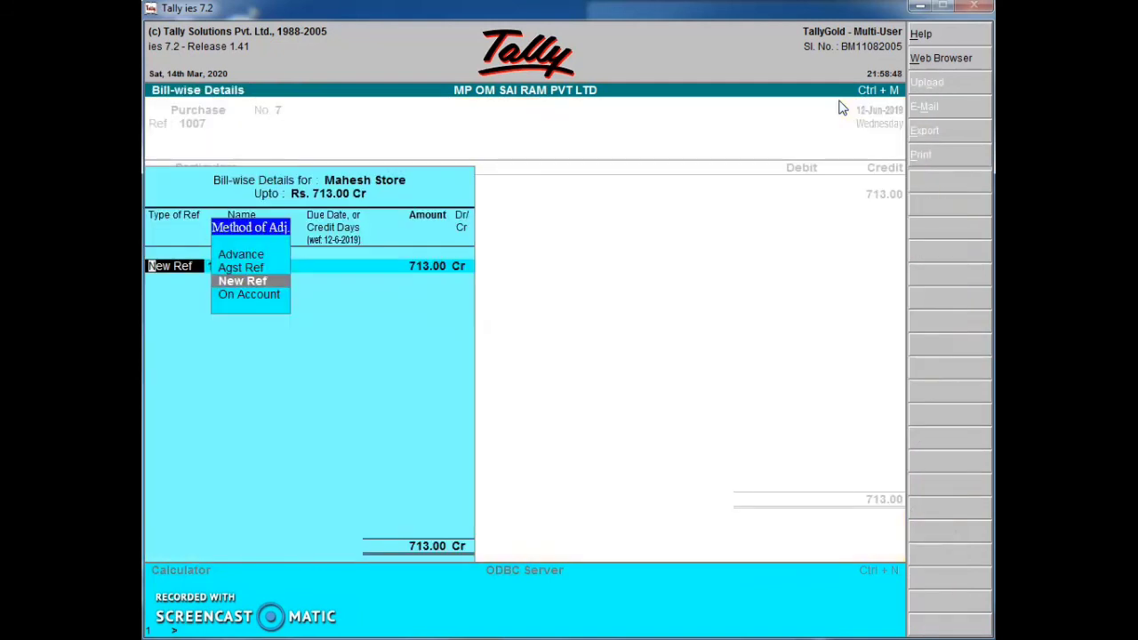
pyautogui.press('Down')
pyautogui.press('Return')
pyautogui.press('Return')
pyautogui.press('Return')
# Debit the Purchase Account with 713 and save the seventh purchase voucher without a narration
pyautogui.press('Return')
pyautogui.press('Return')
pyautogui.press('Return')
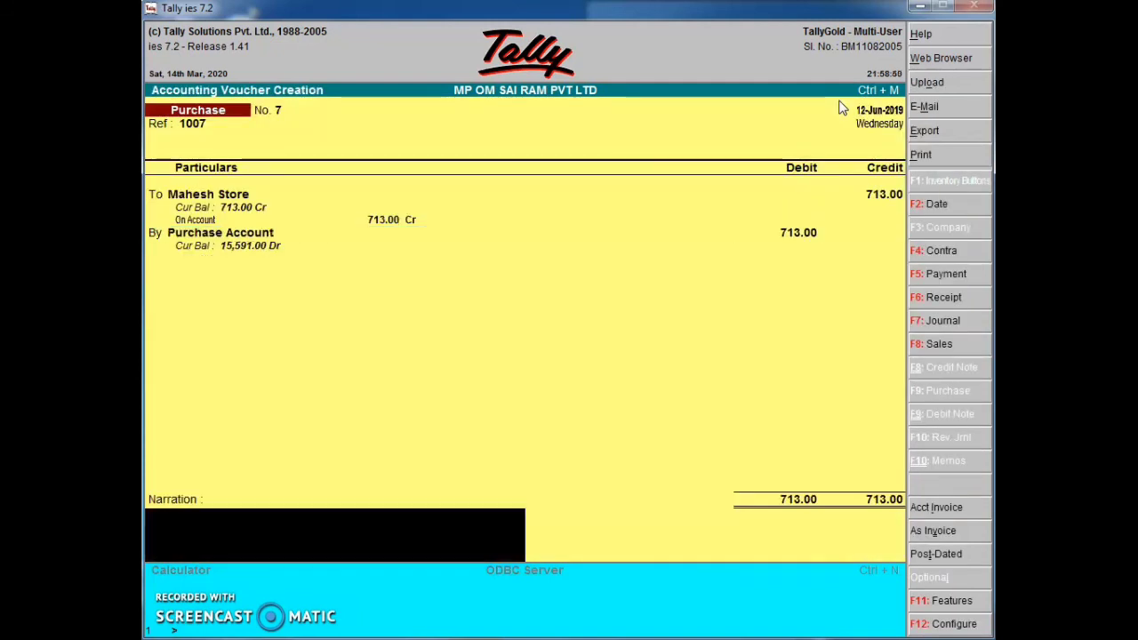
pyautogui.press('Return')
pyautogui.press('Return')
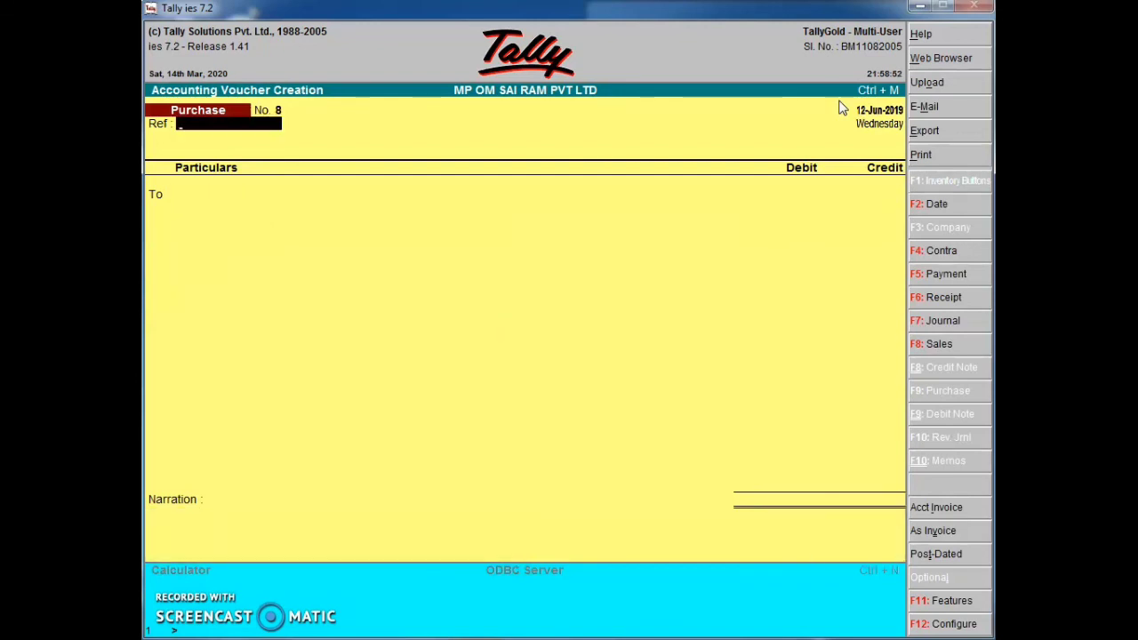
# Give the eighth purchase voucher reference 1008 and select Cash as the credited ledger
pyautogui.write('1008')
pyautogui.press('Return')
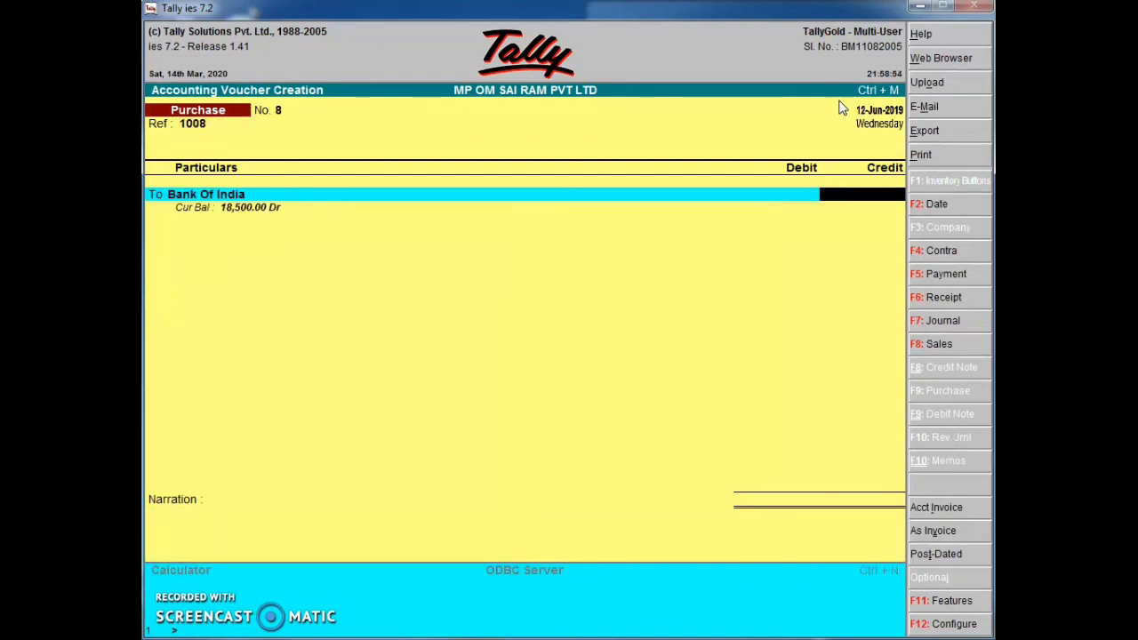
pyautogui.press('BackSpace')
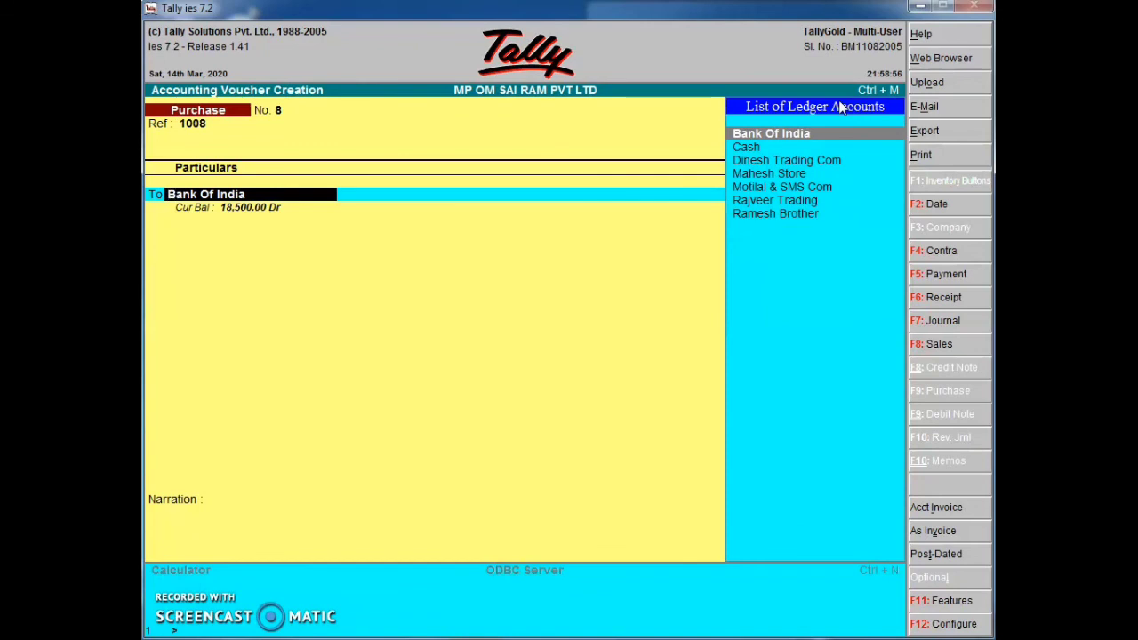
pyautogui.write('Cas')
pyautogui.press('Return')
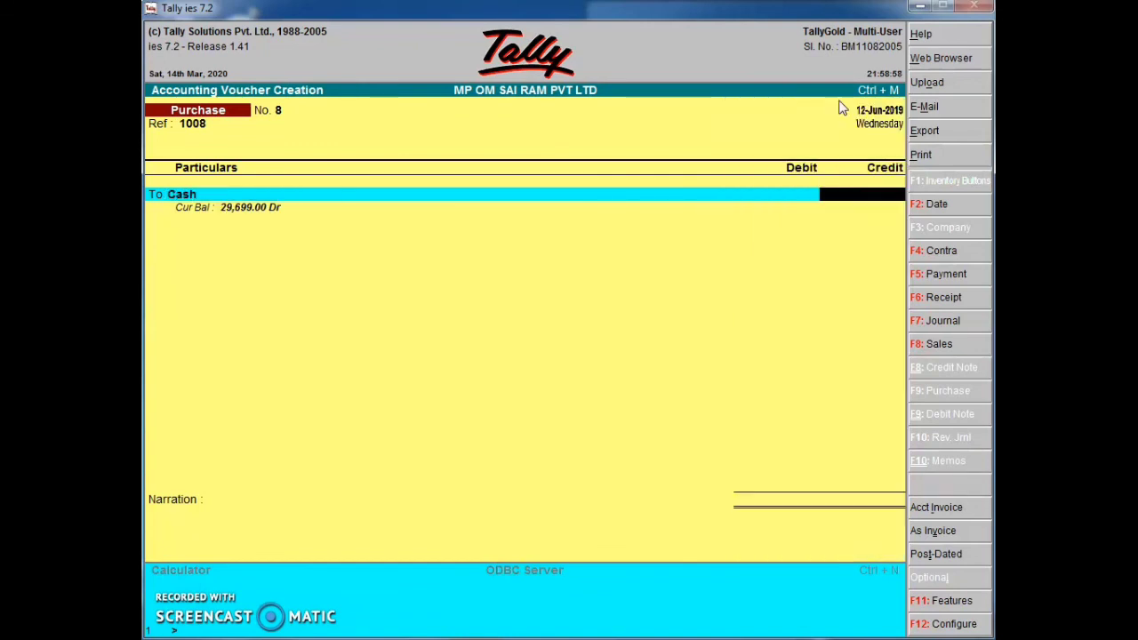
# Balance 2,100 credited to Cash against the Purchase Account and save the eighth purchase voucher without a narration
pyautogui.write('2100')
pyautogui.press('Return')
pyautogui.press('Return')
pyautogui.press('Return')
pyautogui.press('Return')
pyautogui.press('Return')
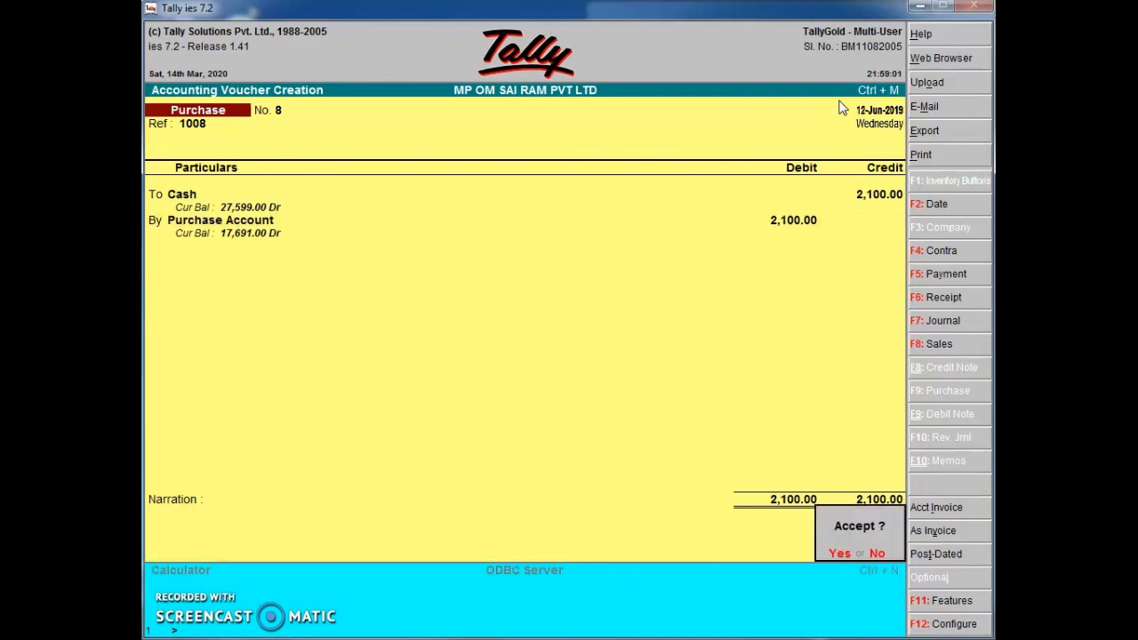
pyautogui.press('Return')
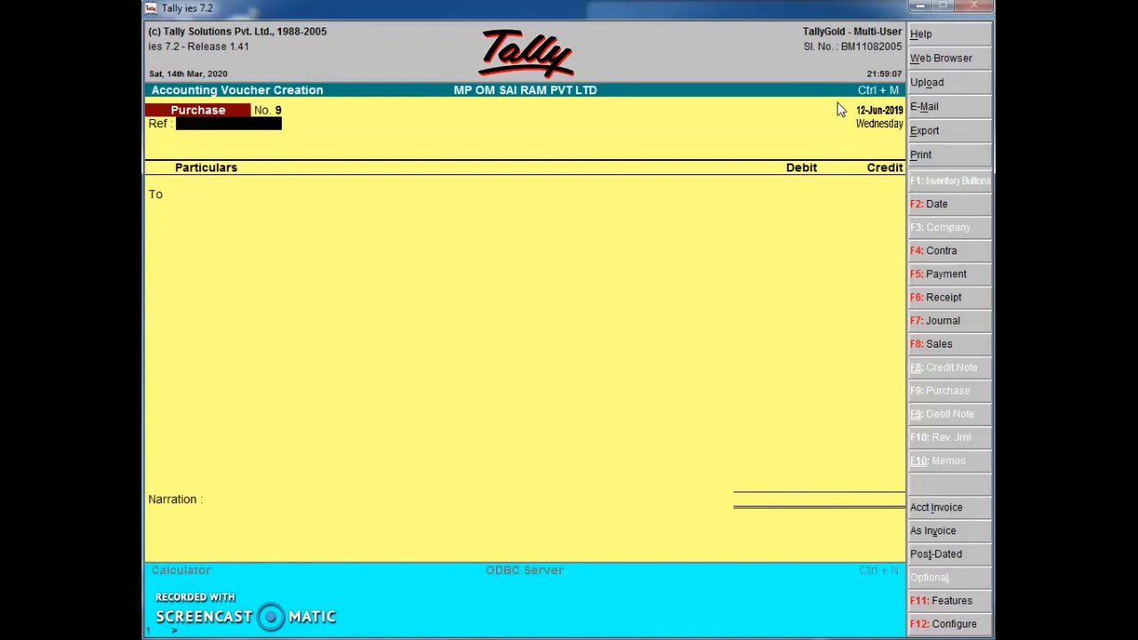
# Leave purchase voucher entry and display the company's Cash/Bank Summary from the account books
pyautogui.press('Escape')
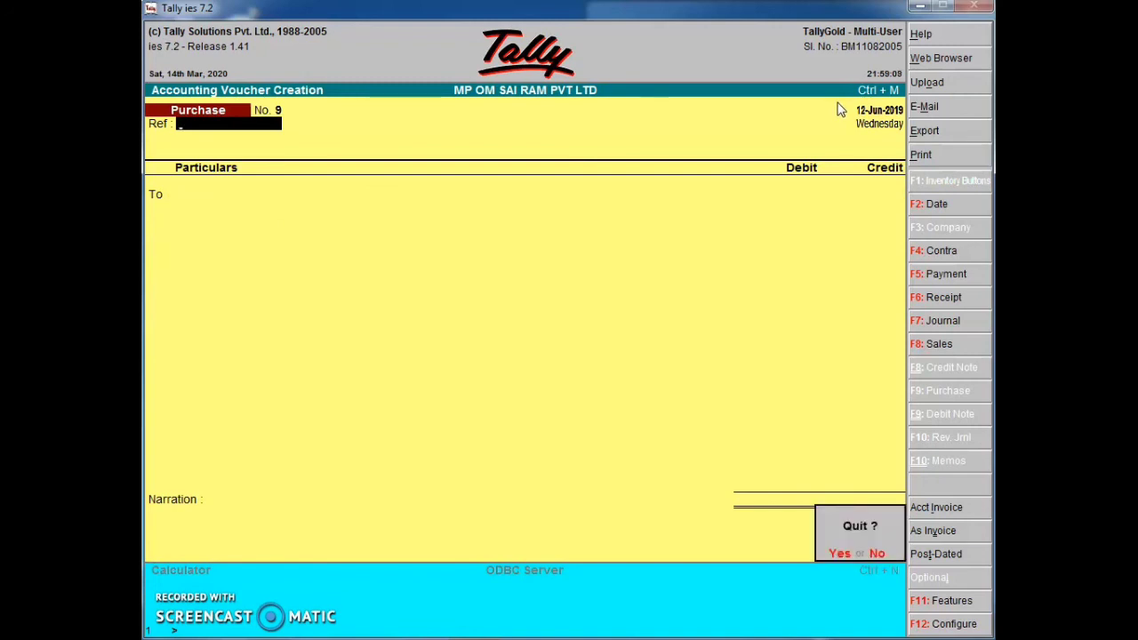
pyautogui.press('Return')
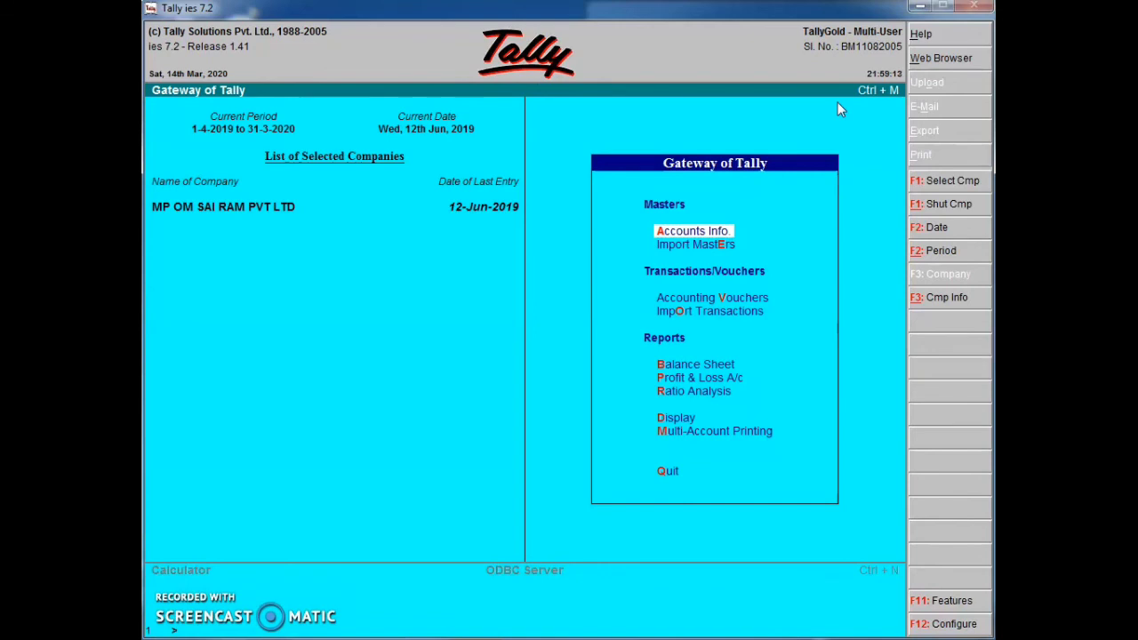
pyautogui.press('Up')
pyautogui.press('Up')
pyautogui.press('Up')
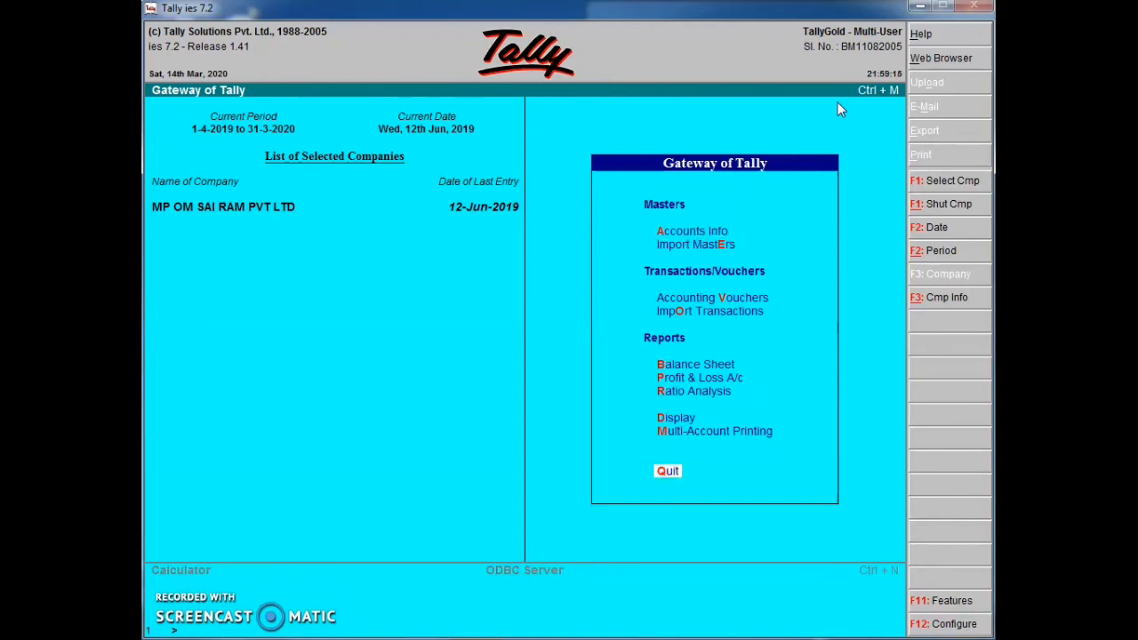
pyautogui.press('Return')
pyautogui.press('Down')
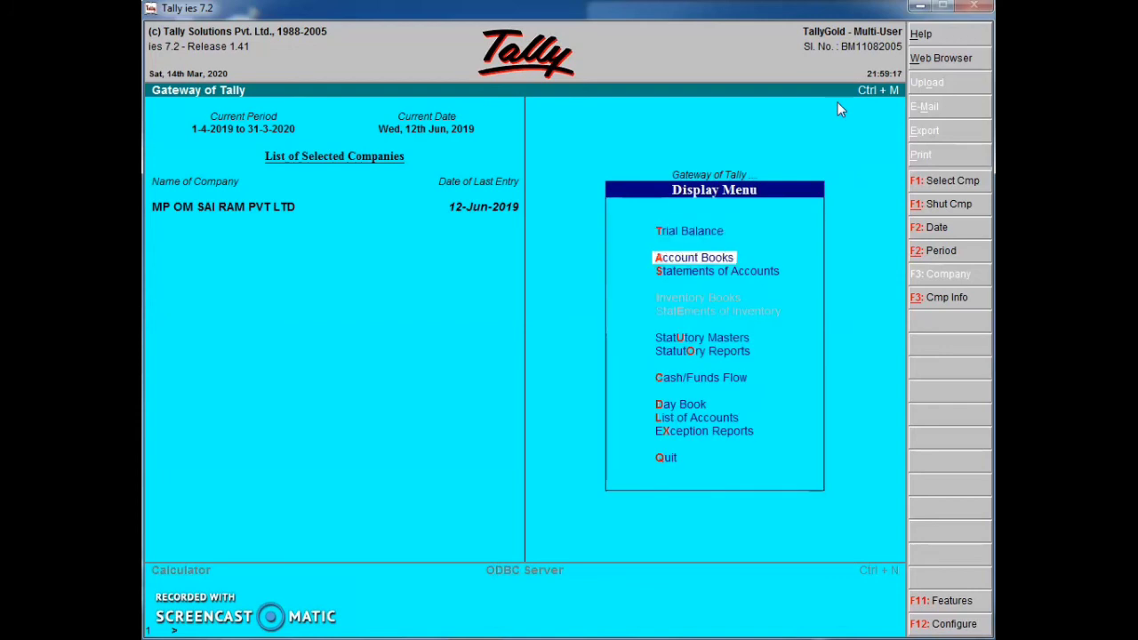
pyautogui.press('Return')
pyautogui.press('Return')
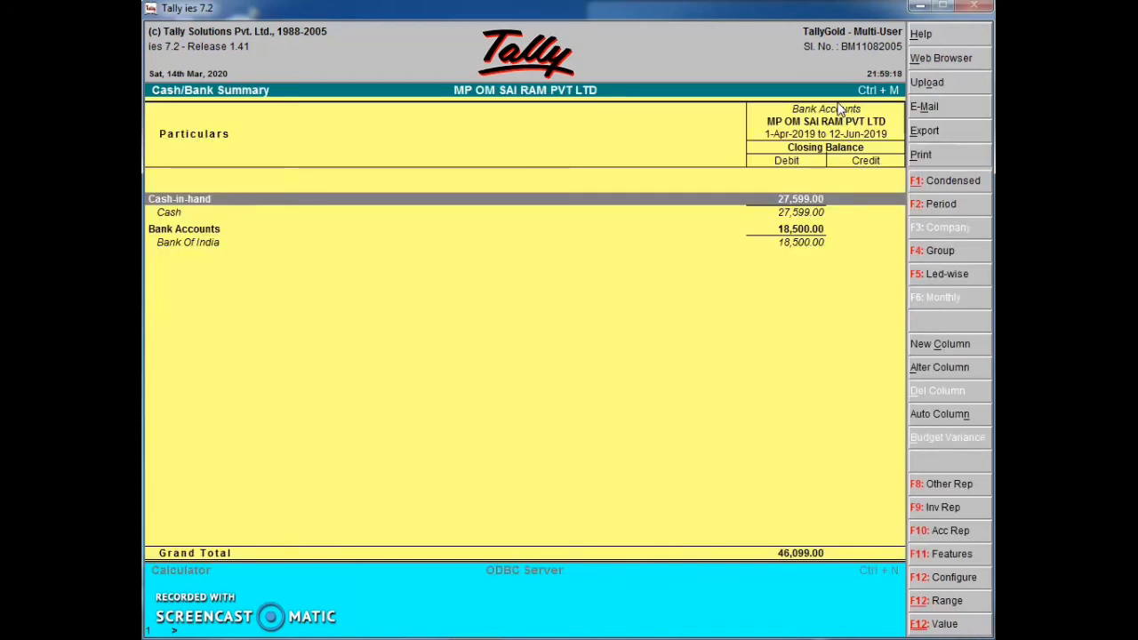